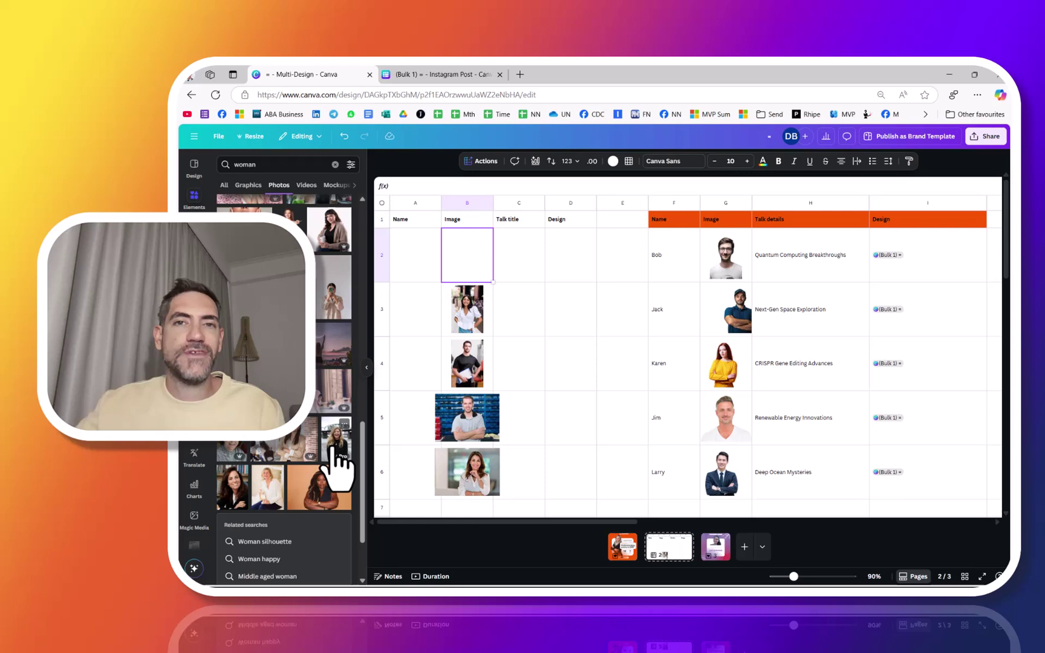
Fill B2 with the woman's photo, remove backgrounds from all five portraits, then select the speaker names.
{"action": "left_click", "coordinate": [339, 458]}
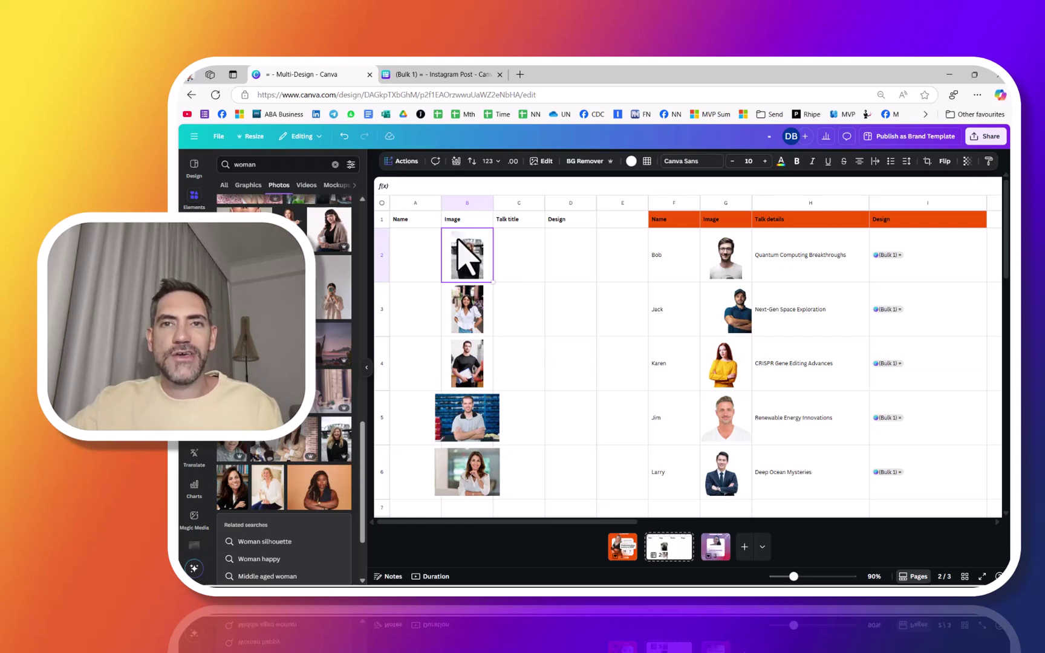
{"action": "left_click_drag", "start_coordinate": [466, 266], "coordinate": [474, 474]}
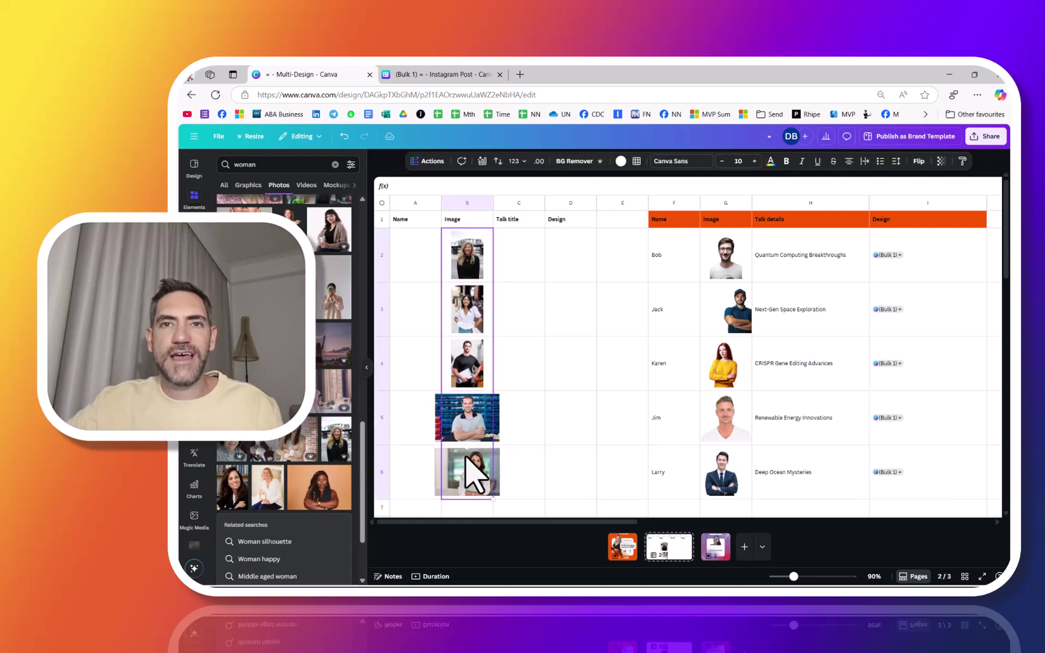
{"action": "left_click", "coordinate": [579, 161]}
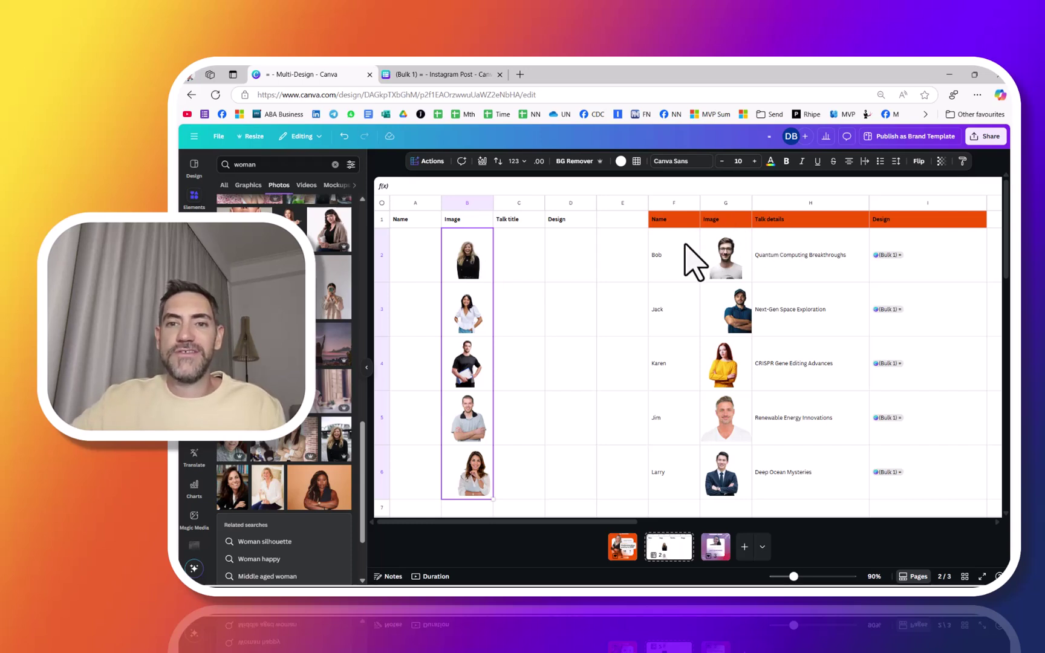
{"action": "left_click_drag", "start_coordinate": [672, 486], "coordinate": [676, 310]}
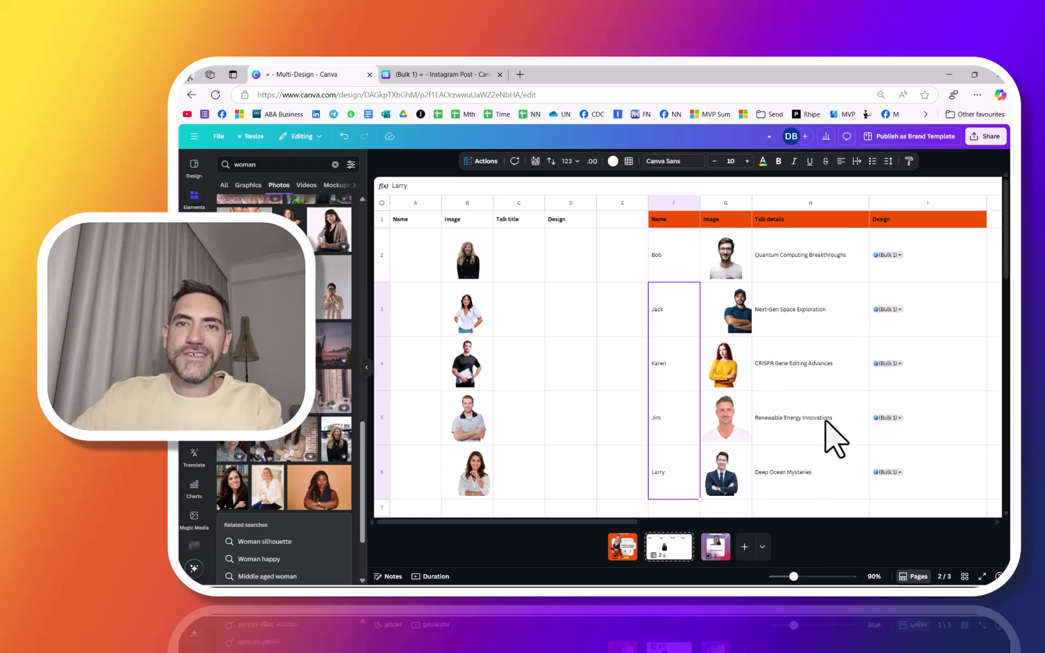
Open the (Bulk 1) Lightning Talks design and page through to Renewable Energy Innovations.
{"action": "left_click", "coordinate": [717, 550]}
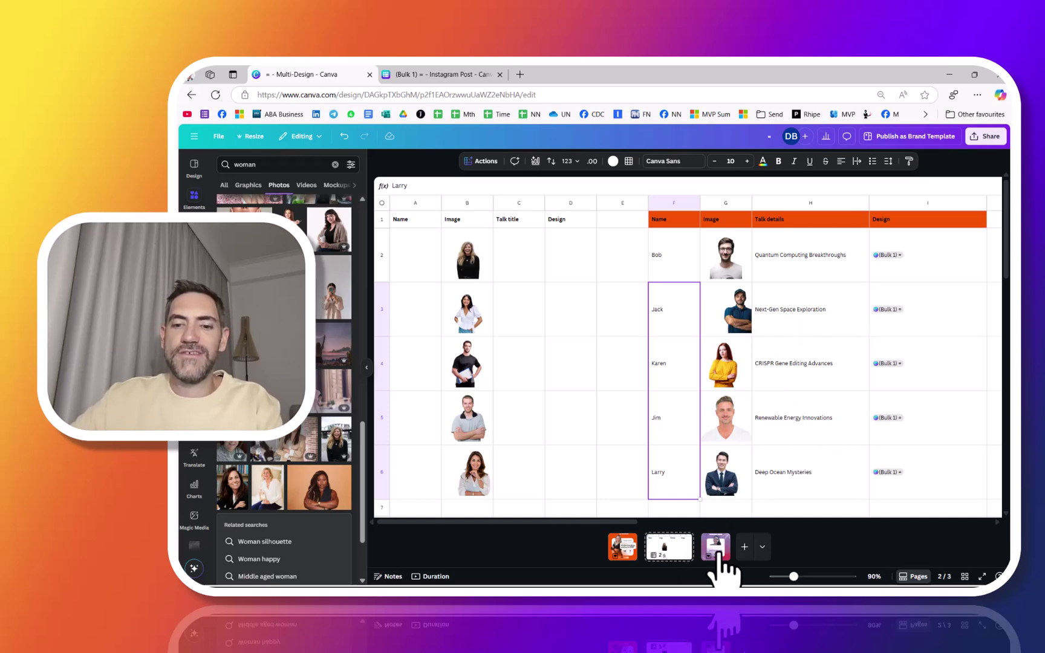
{"action": "left_click", "coordinate": [426, 74]}
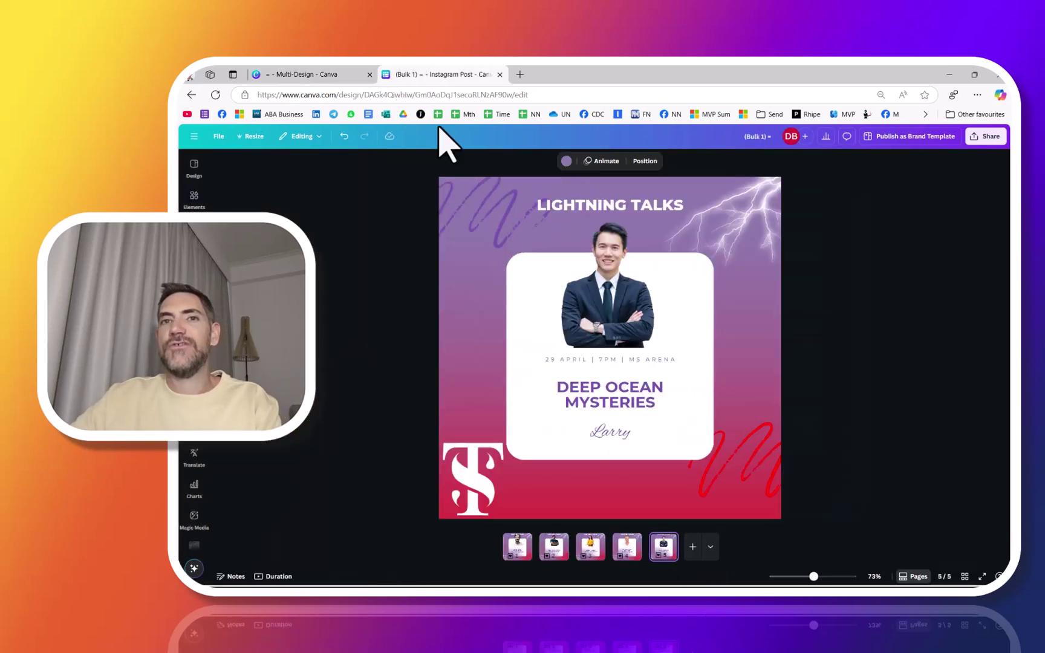
{"action": "left_click", "coordinate": [551, 547]}
{"action": "left_click", "coordinate": [590, 548]}
{"action": "left_click", "coordinate": [627, 547]}
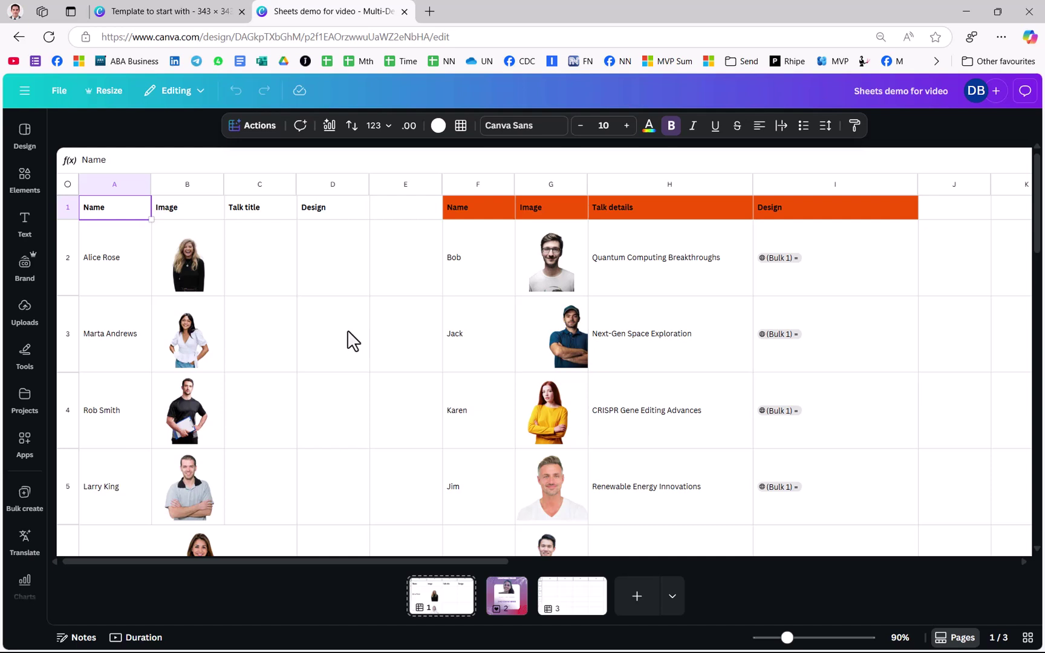
{"action": "left_click", "coordinate": [672, 598]}
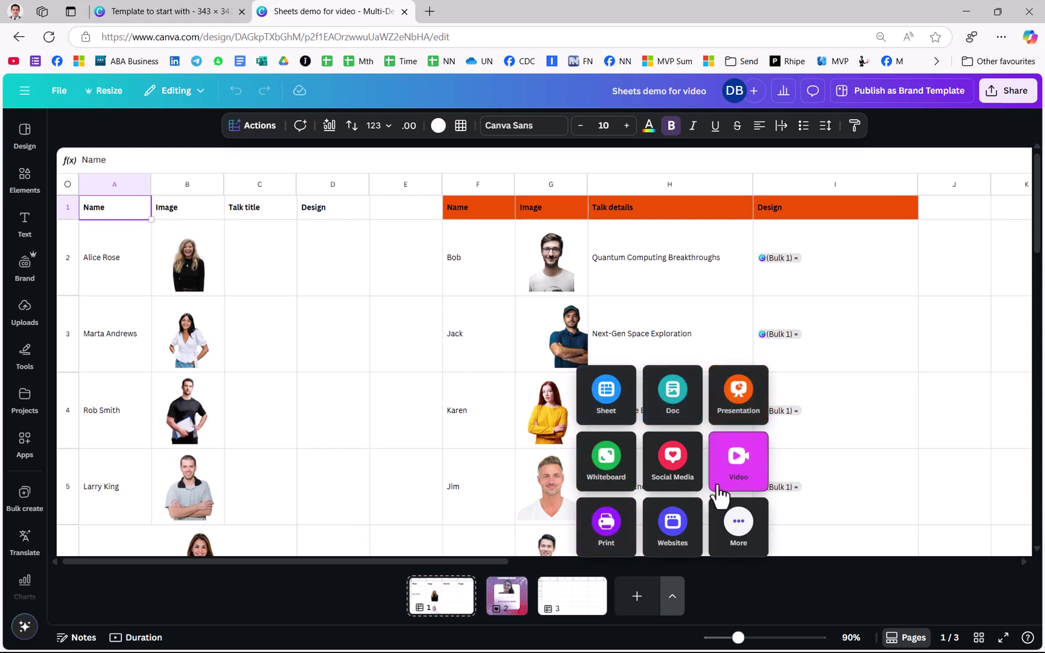
{"action": "left_click", "coordinate": [325, 342]}
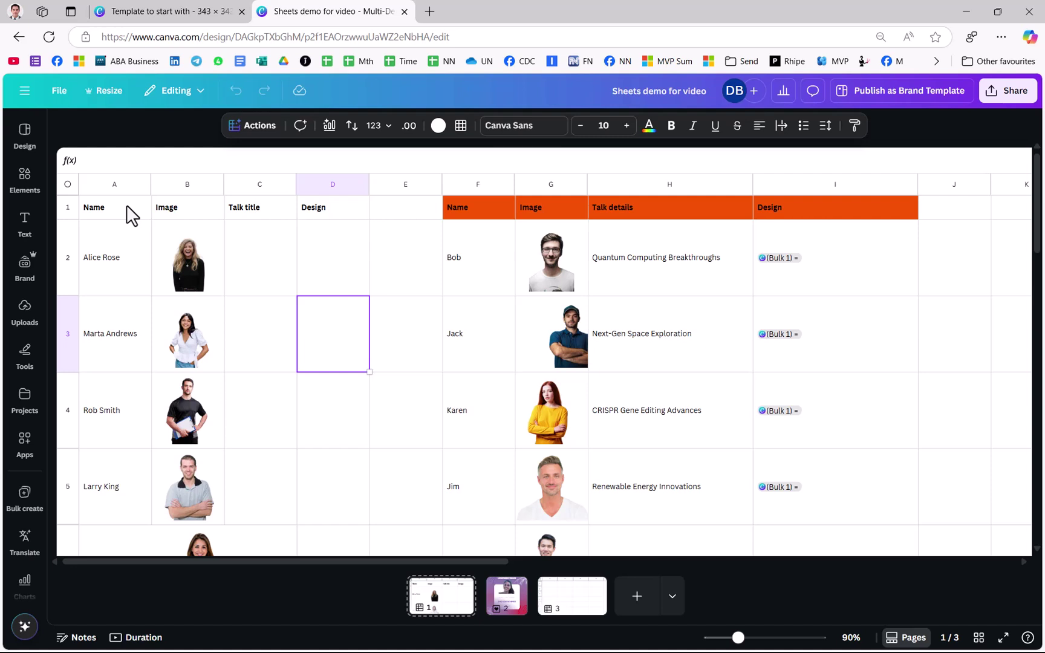
{"action": "left_click", "coordinate": [266, 244]}
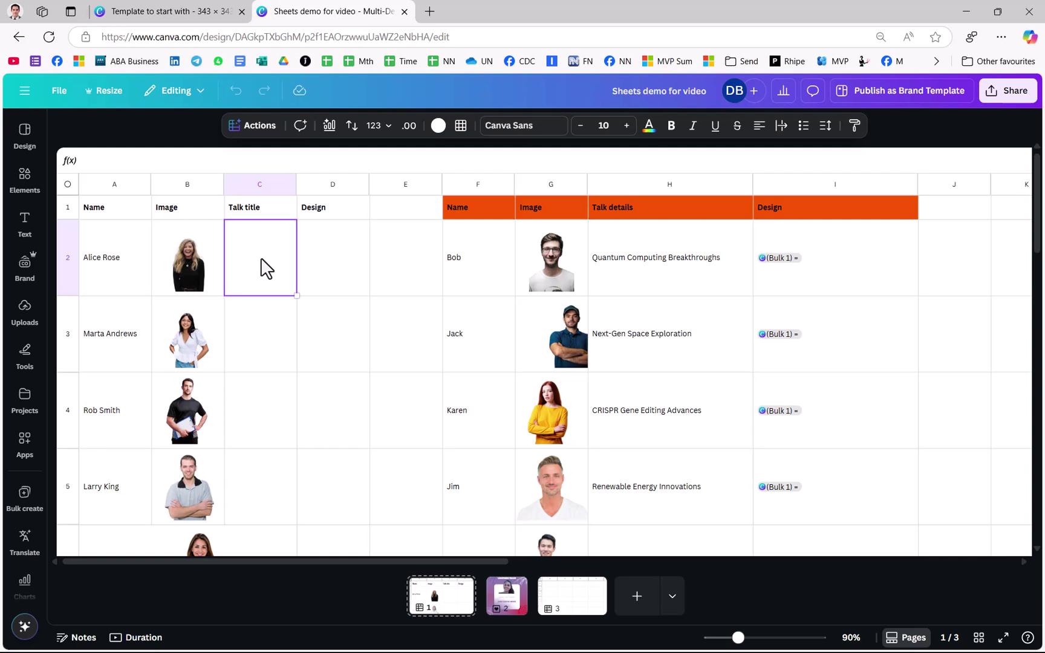
Fill column C with Magic Write: 'create presentation titles about biology 10 characters max'.
{"action": "left_click_drag", "start_coordinate": [277, 305], "coordinate": [252, 447]}
{"action": "left_click", "coordinate": [269, 128]}
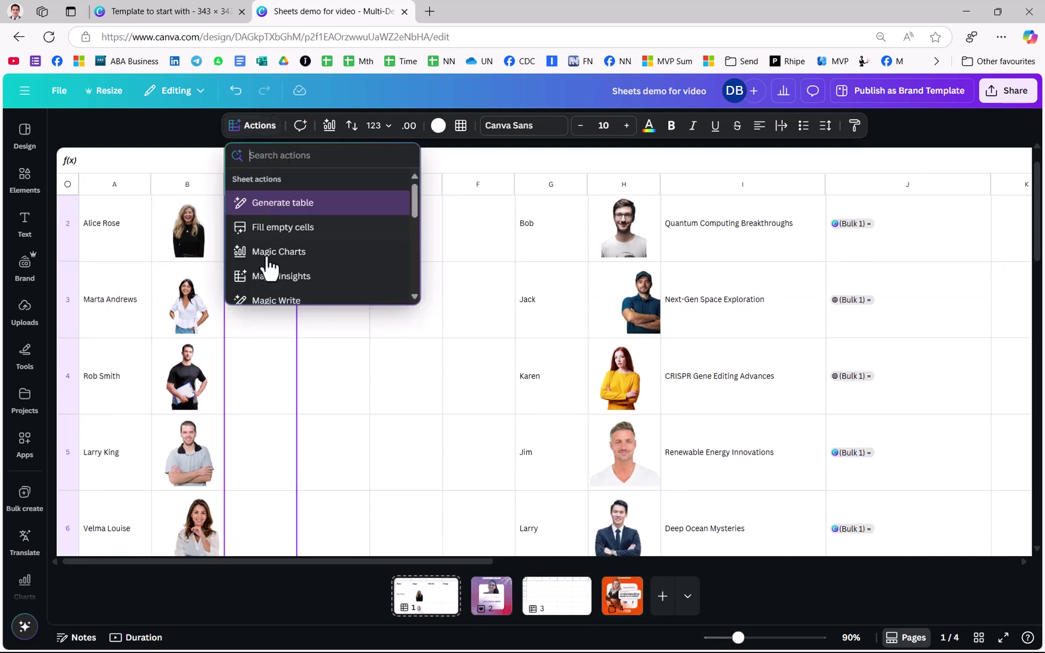
{"action": "left_click", "coordinate": [297, 301]}
{"action": "type", "text": "cr"}
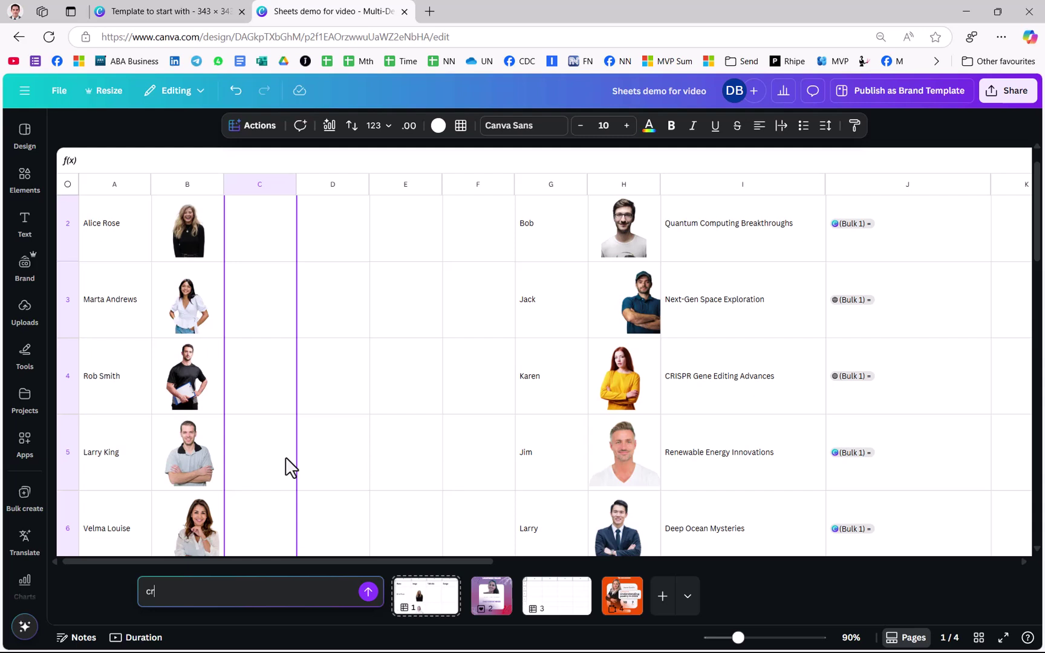
{"action": "type", "text": "eate presentation titles about biology 10 characters max"}
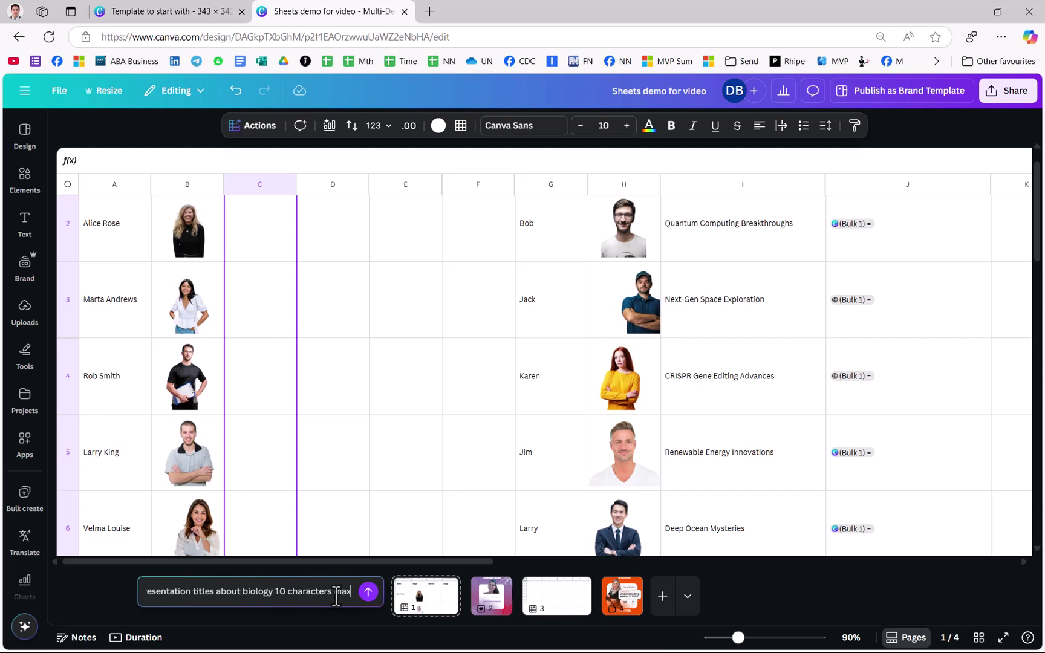
{"action": "left_click", "coordinate": [370, 593]}
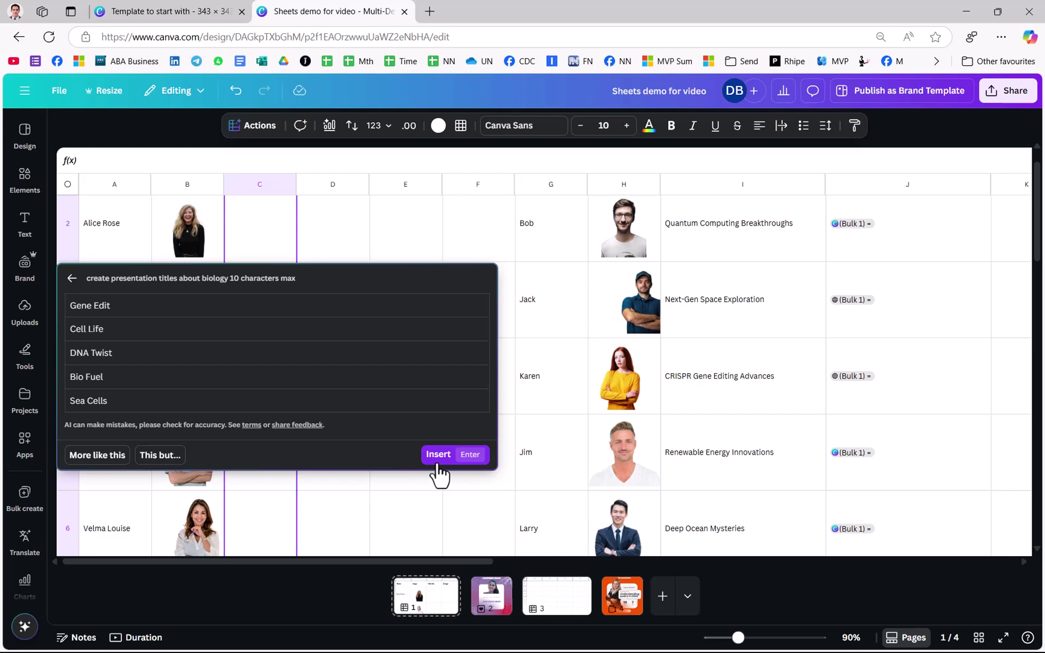
{"action": "left_click", "coordinate": [440, 456]}
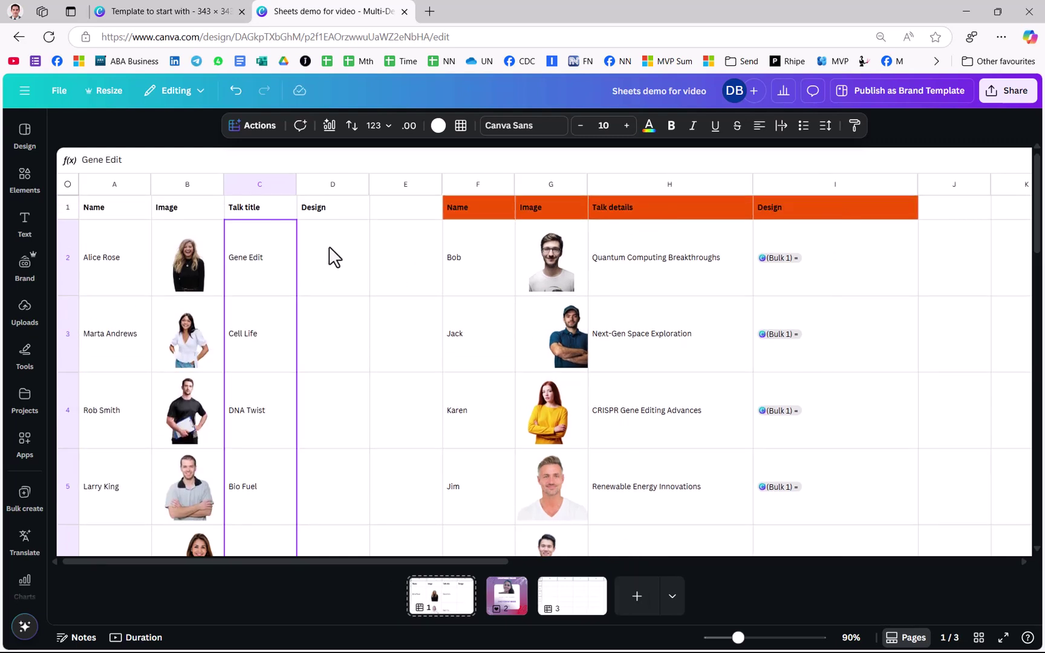
{"action": "left_click", "coordinate": [335, 266]}
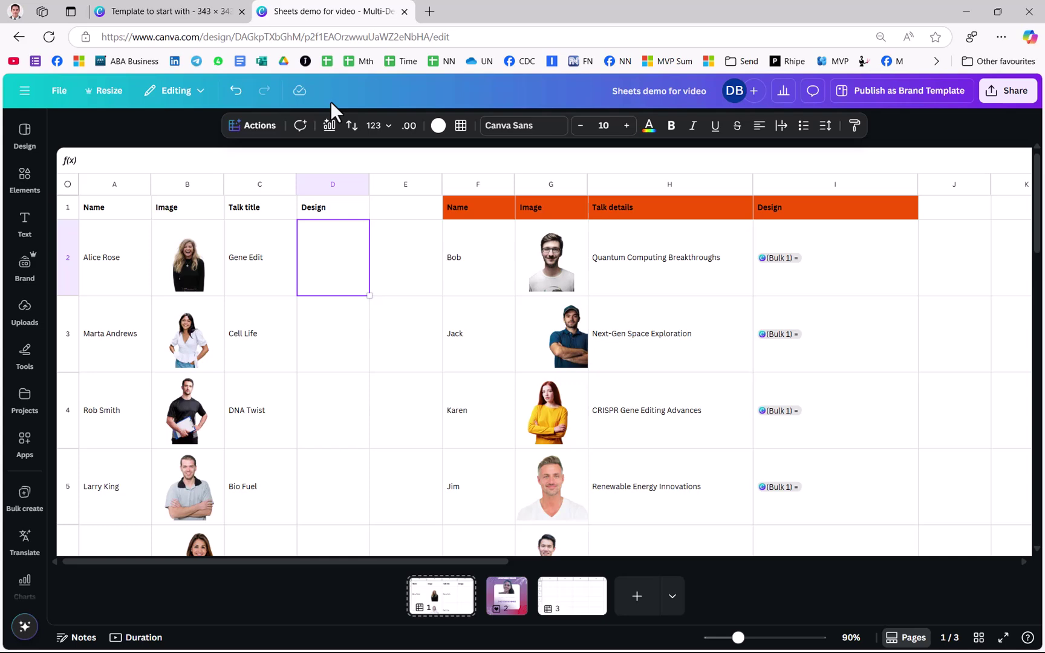
Select the Name, Image and Talk title data and start Bulk create from Actions.
{"action": "left_click", "coordinate": [181, 12]}
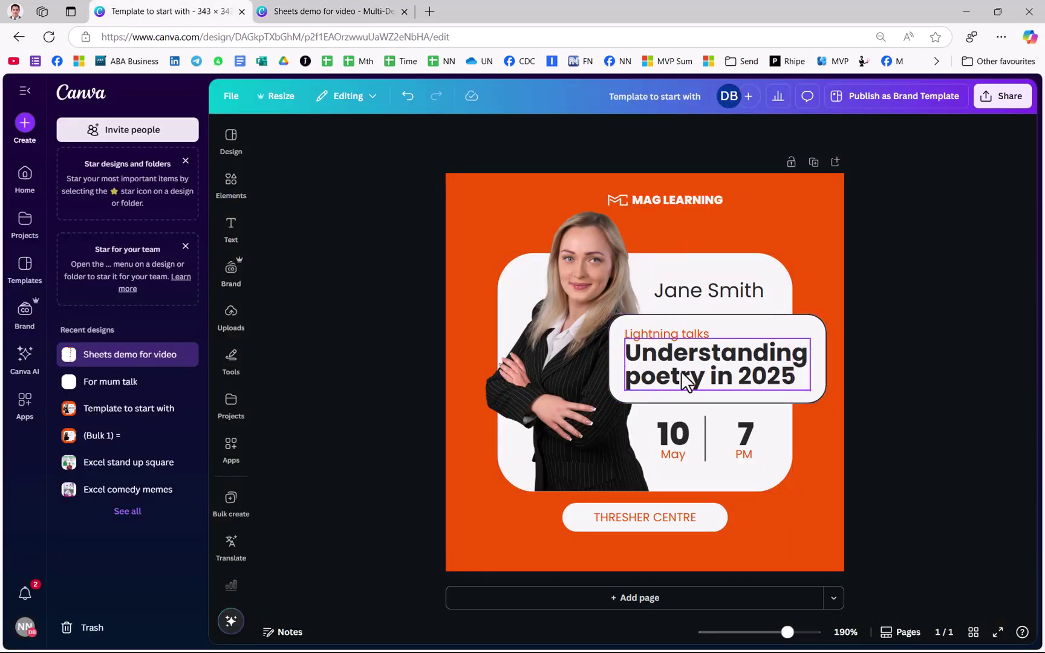
{"action": "left_click", "coordinate": [299, 14]}
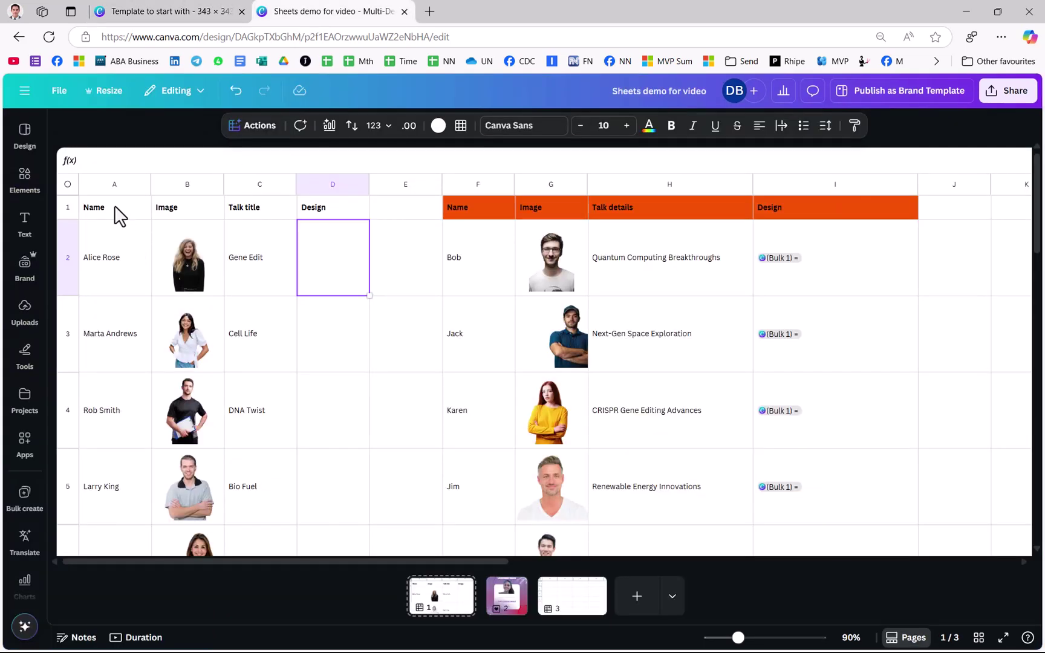
{"action": "left_click_drag", "start_coordinate": [118, 215], "coordinate": [249, 550]}
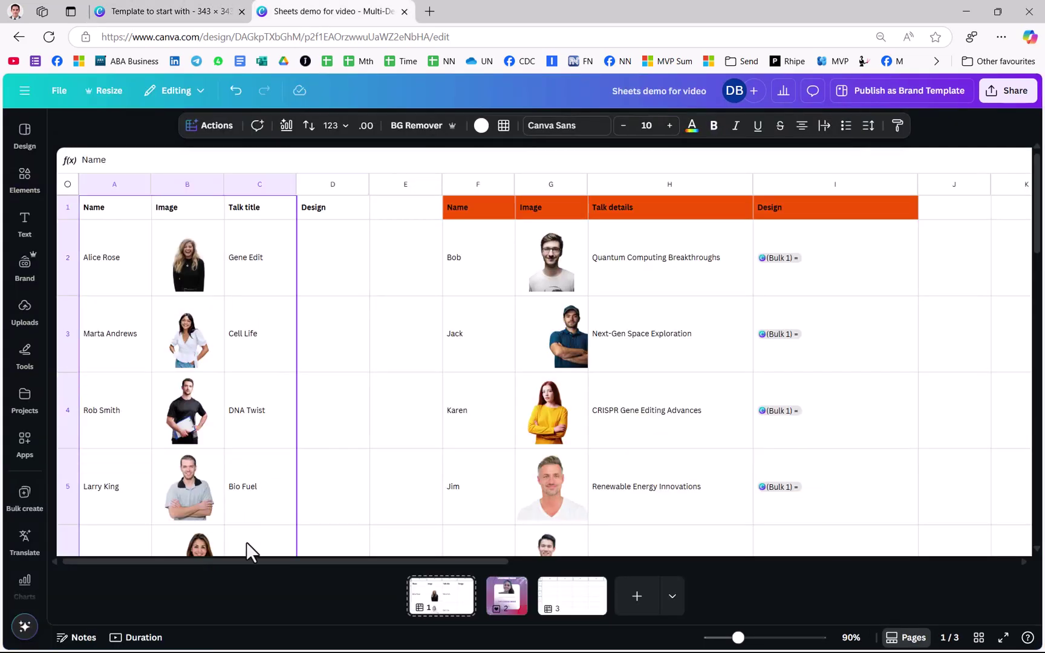
{"action": "left_click", "coordinate": [210, 126]}
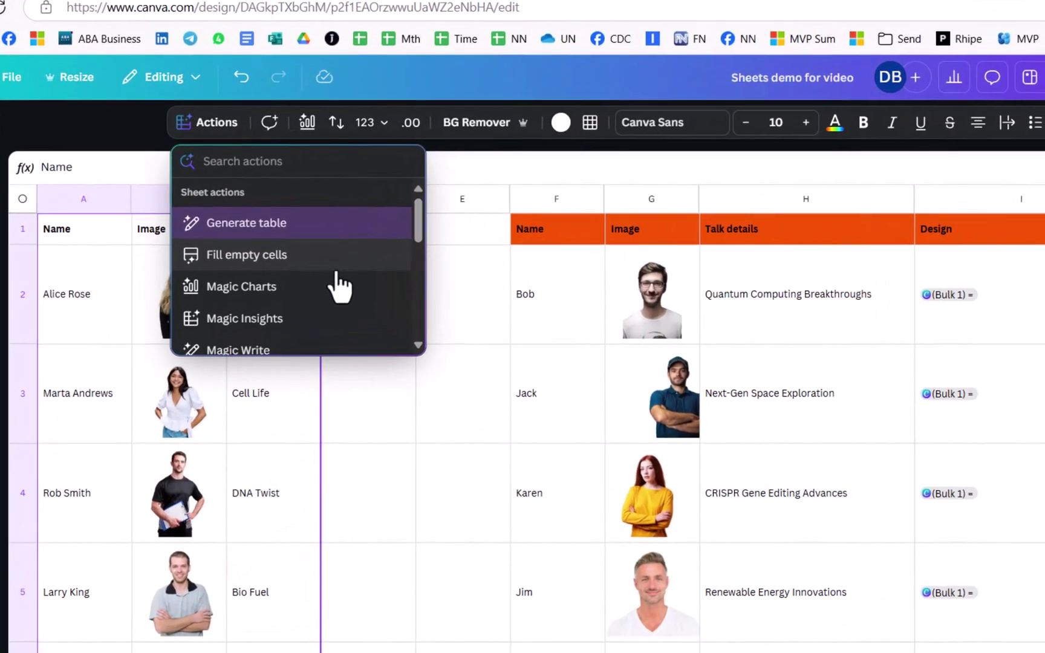
{"action": "scroll", "coordinate": [341, 287], "scroll_direction": "down", "scroll_amount": 3}
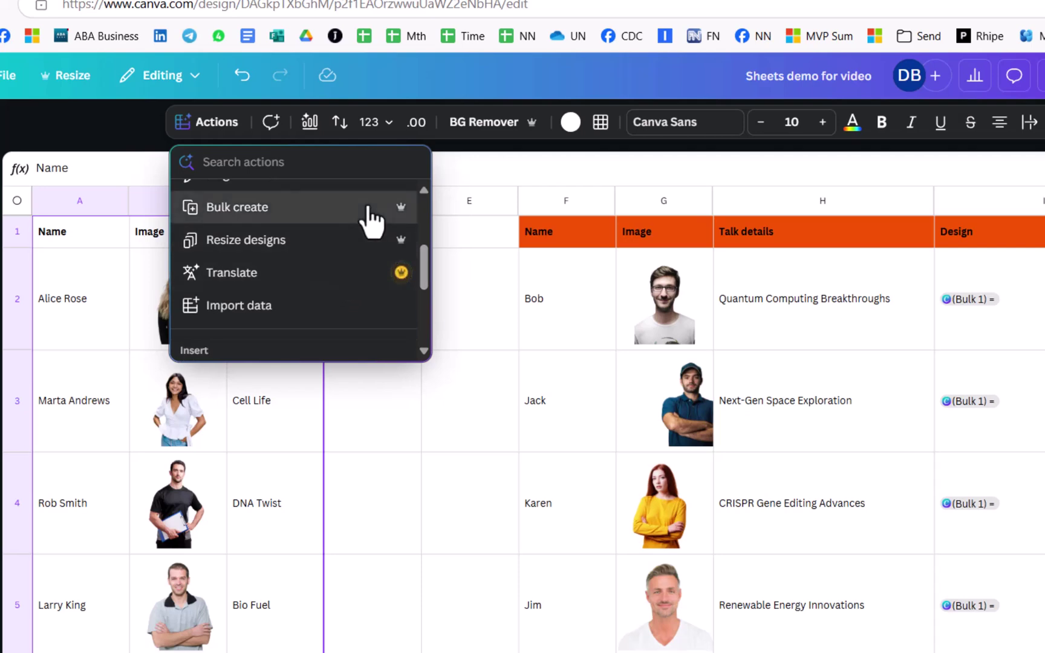
{"action": "left_click", "coordinate": [368, 209]}
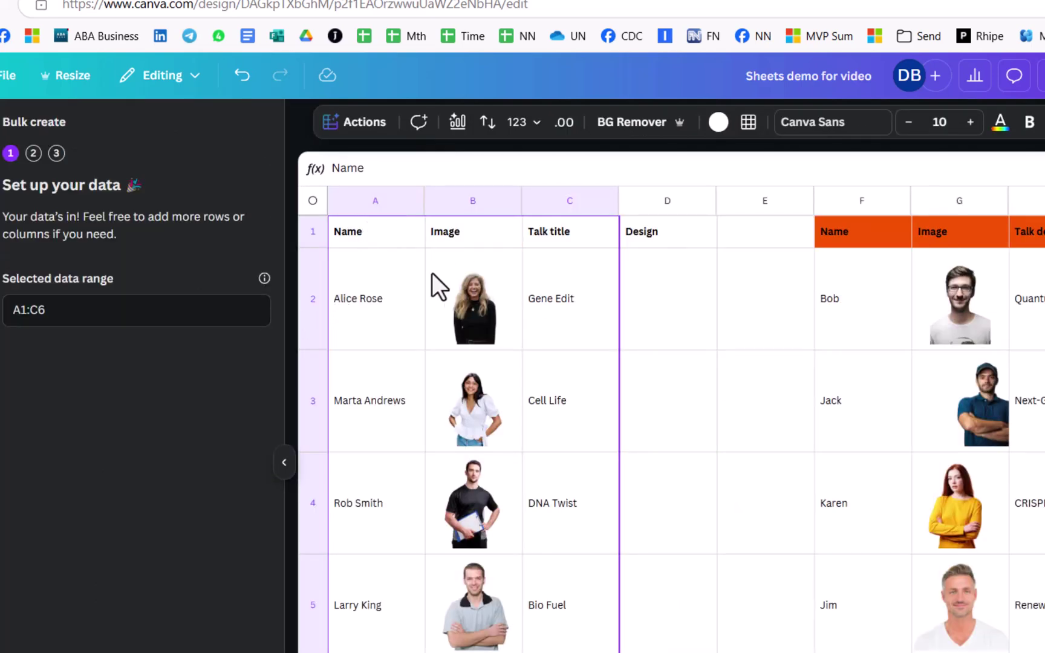
Confirm the bulk create data range as cells A1:C6.
{"action": "left_click", "coordinate": [153, 310]}
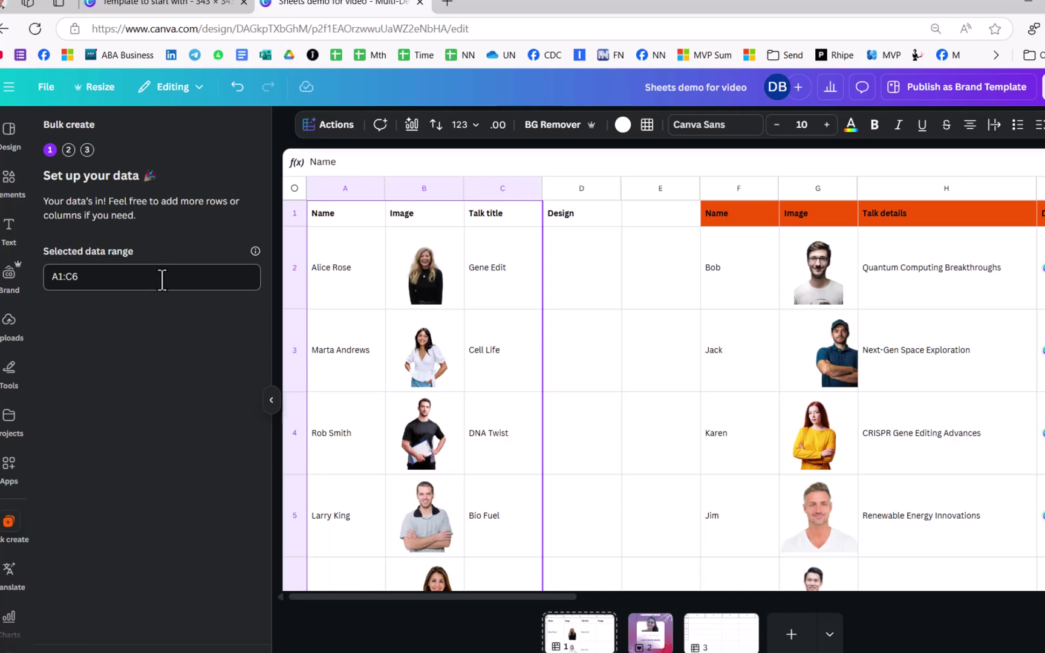
{"action": "left_click_drag", "start_coordinate": [329, 216], "coordinate": [480, 533]}
{"action": "scroll", "coordinate": [486, 543], "scroll_direction": "down", "scroll_amount": 1}
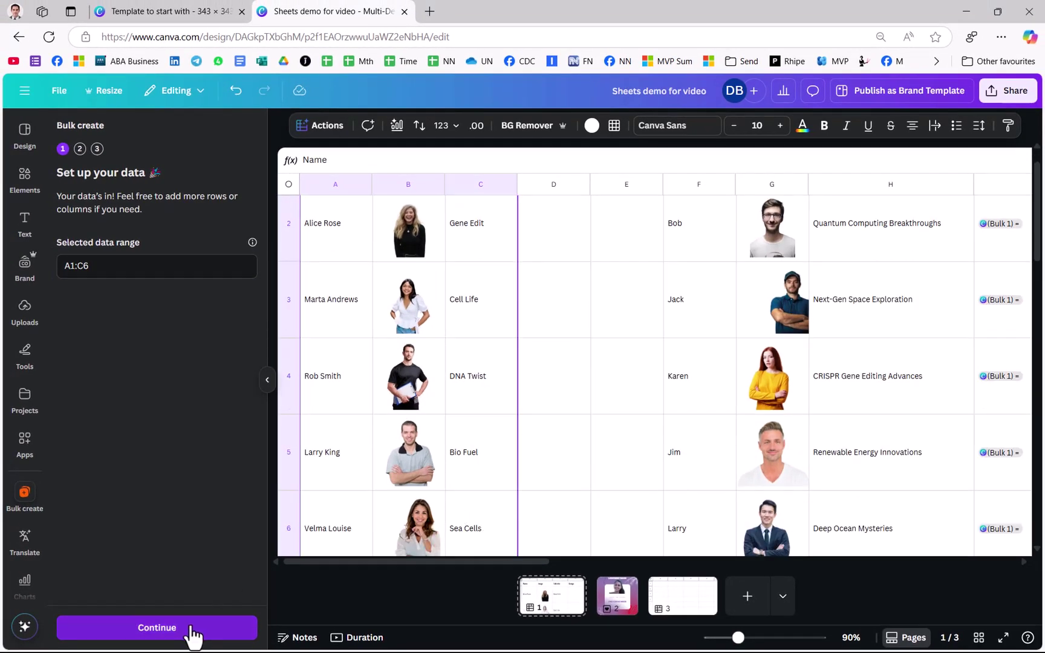
Choose 'Template to start with' as the template and connect its name text to Name.
{"action": "left_click", "coordinate": [192, 629]}
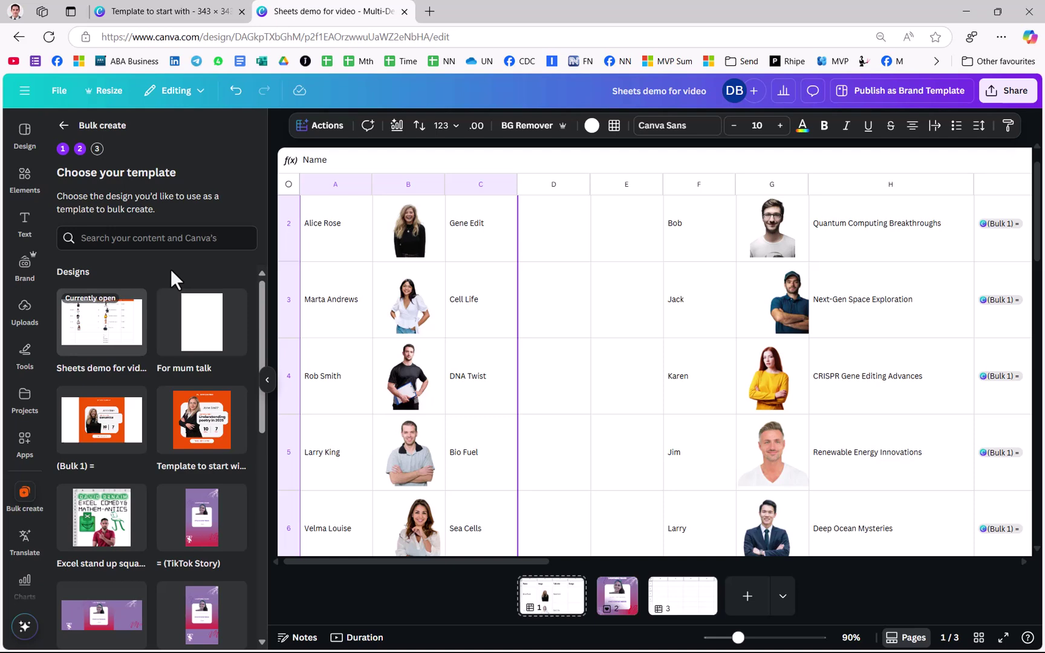
{"action": "left_click", "coordinate": [192, 444]}
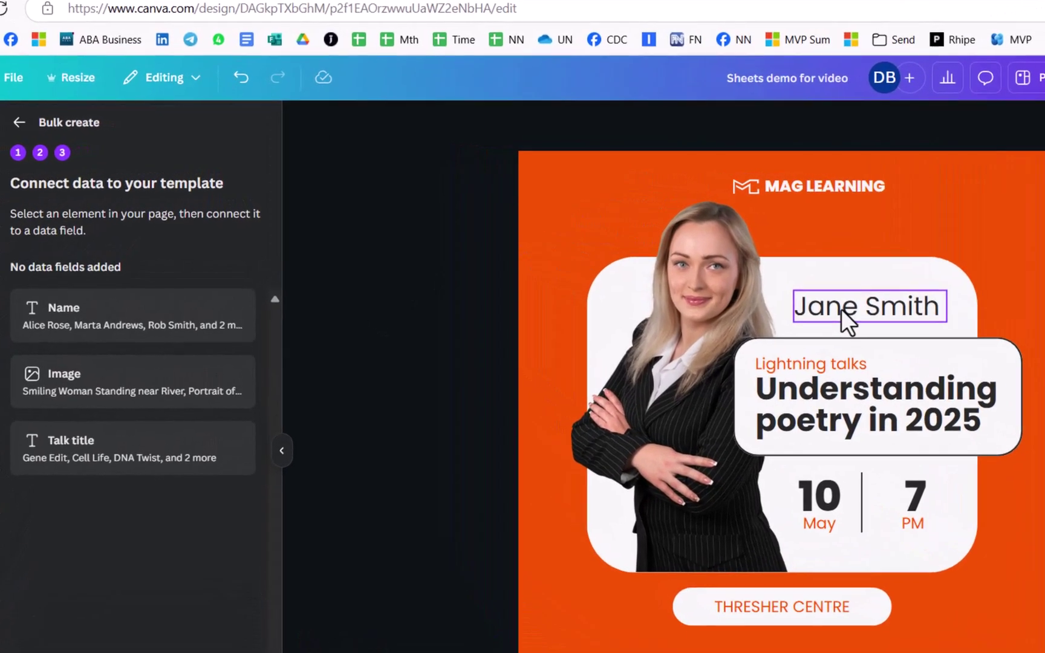
{"action": "left_click", "coordinate": [780, 296]}
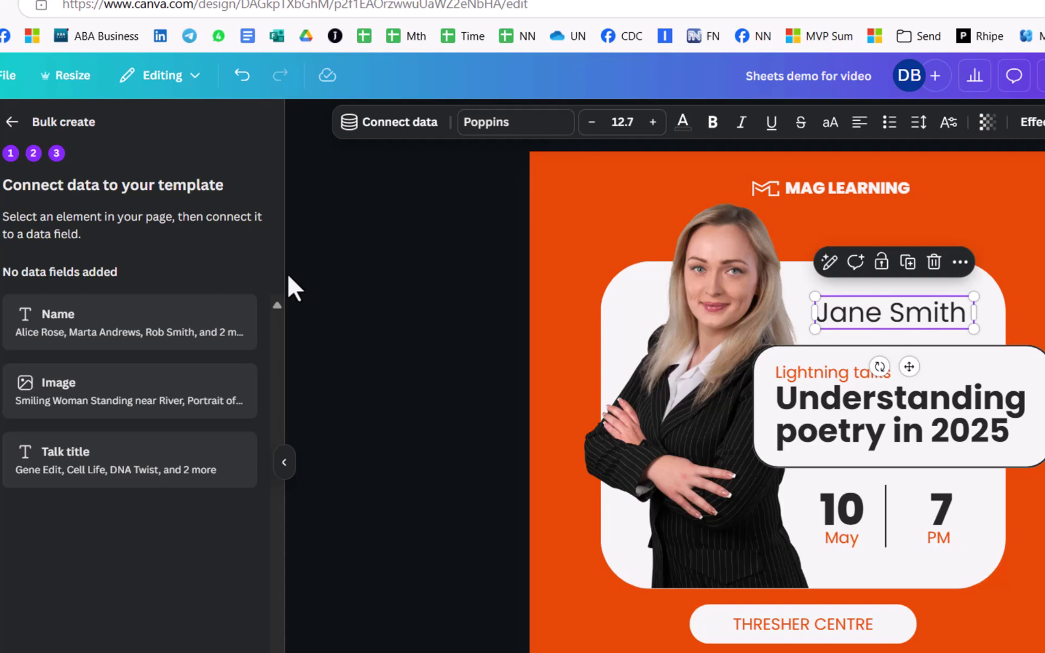
{"action": "left_click", "coordinate": [369, 126]}
{"action": "left_click", "coordinate": [320, 251]}
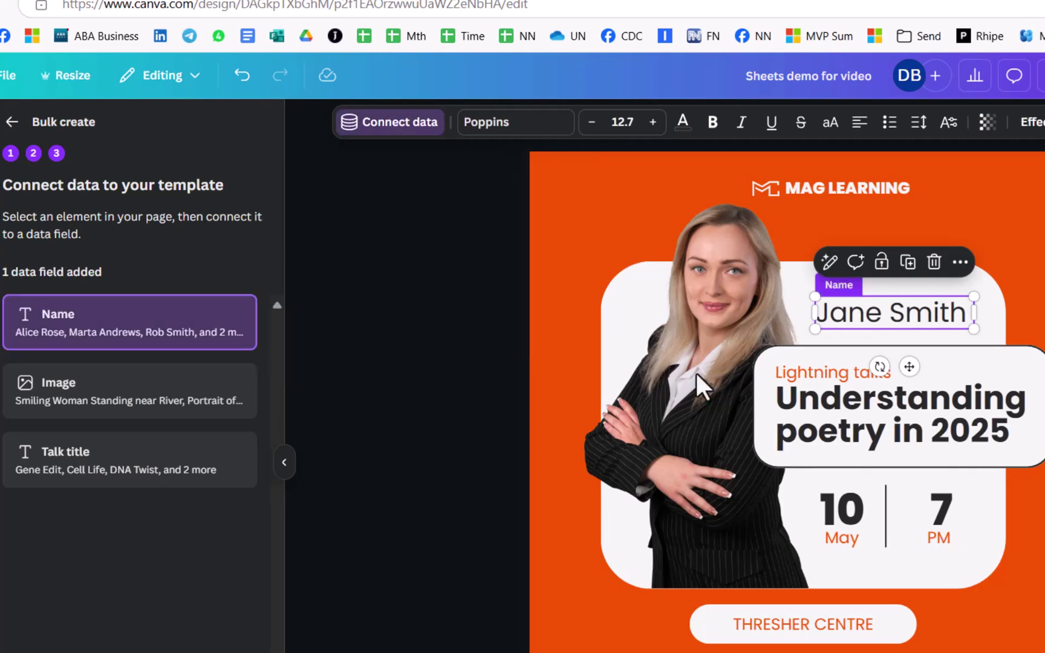
{"action": "left_click", "coordinate": [901, 446]}
Connect the talk title to the Talk title field and the woman's photo to Image.
{"action": "left_click", "coordinate": [394, 124]}
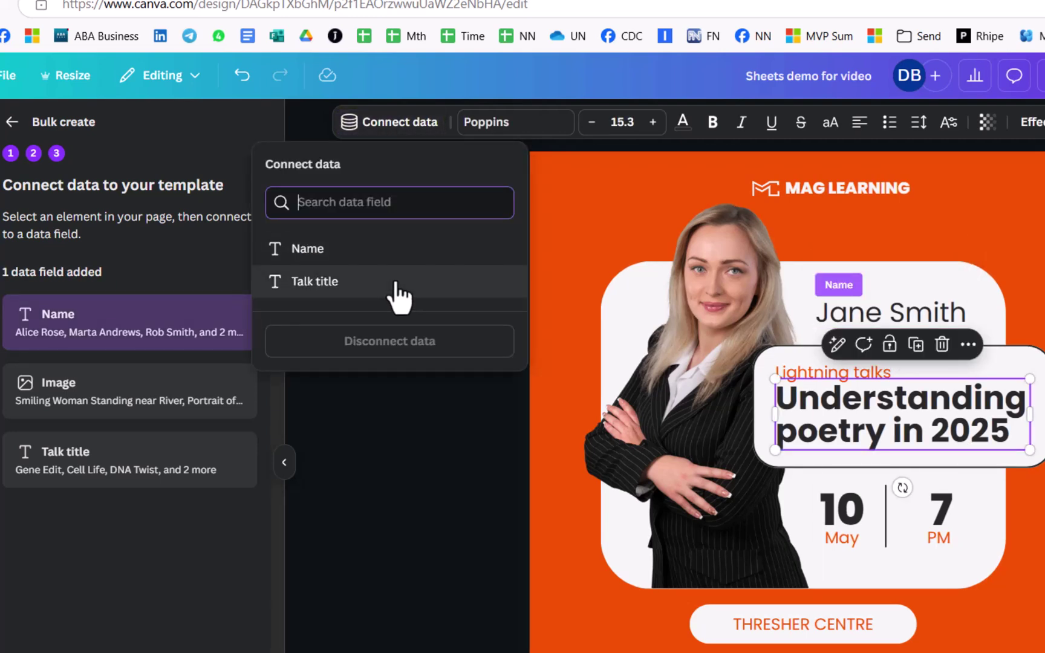
{"action": "left_click", "coordinate": [390, 283]}
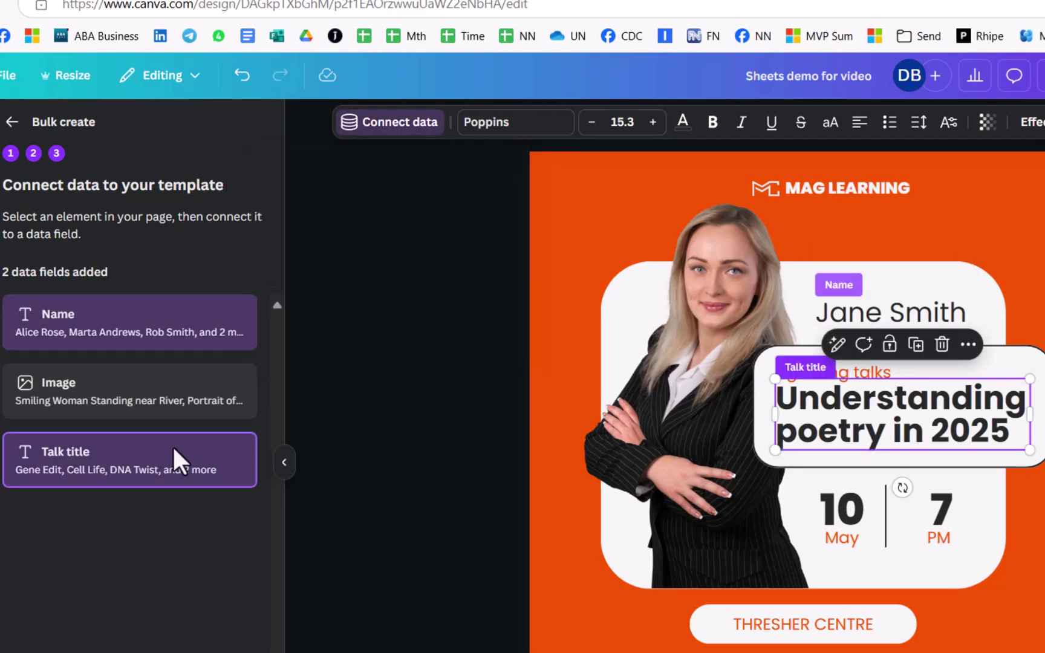
{"action": "left_click", "coordinate": [730, 355]}
{"action": "left_click", "coordinate": [531, 124]}
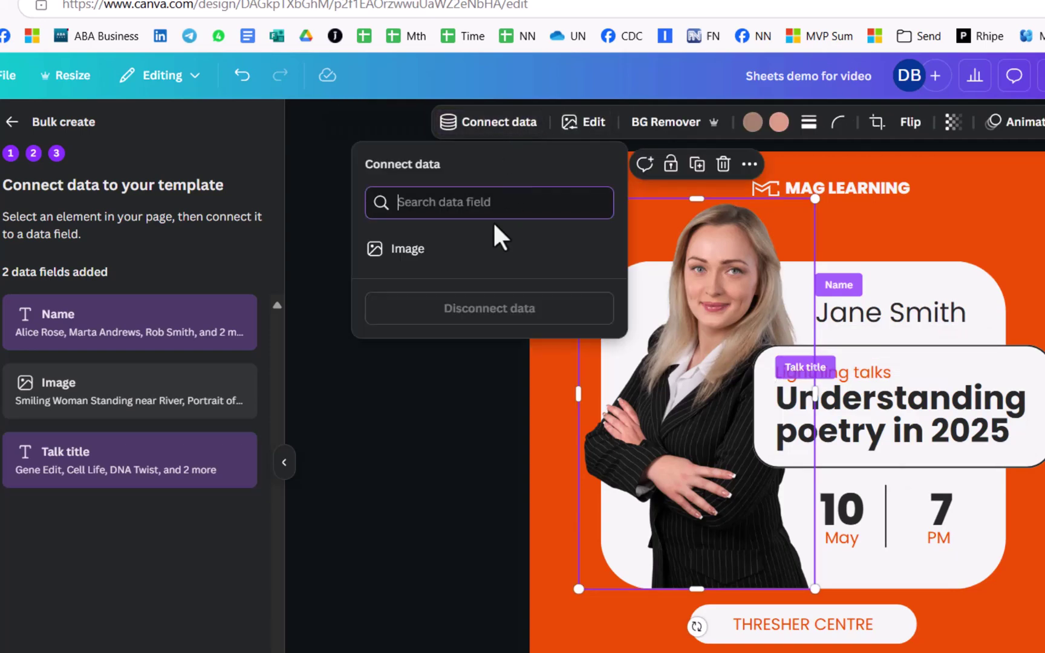
{"action": "left_click", "coordinate": [466, 248]}
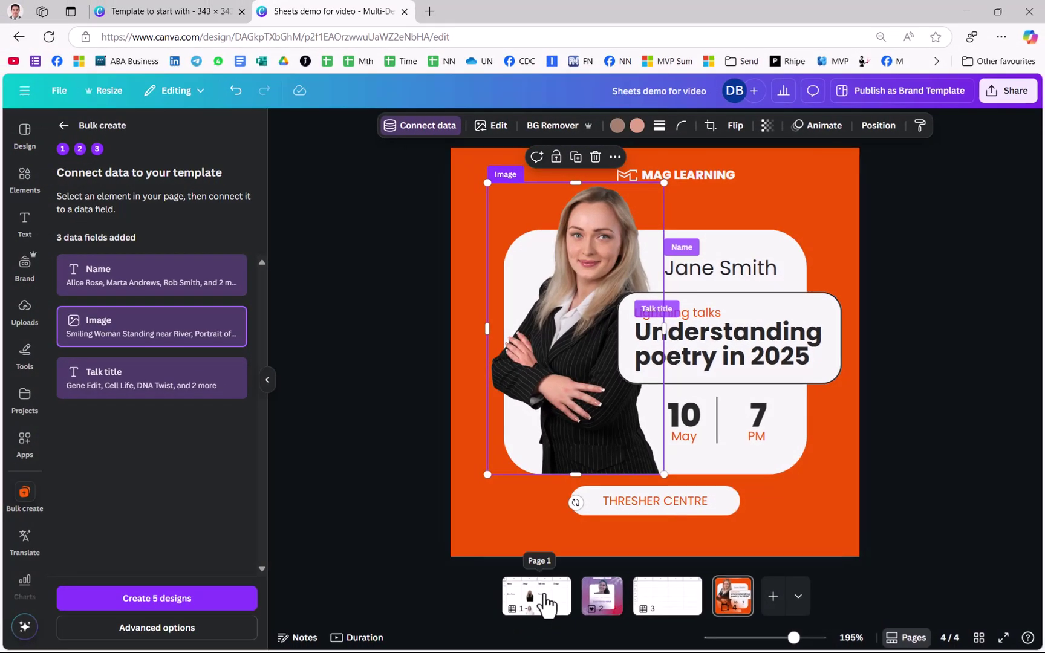
Check the data sheet on page 1, then return to the orange template page.
{"action": "left_click", "coordinate": [534, 581]}
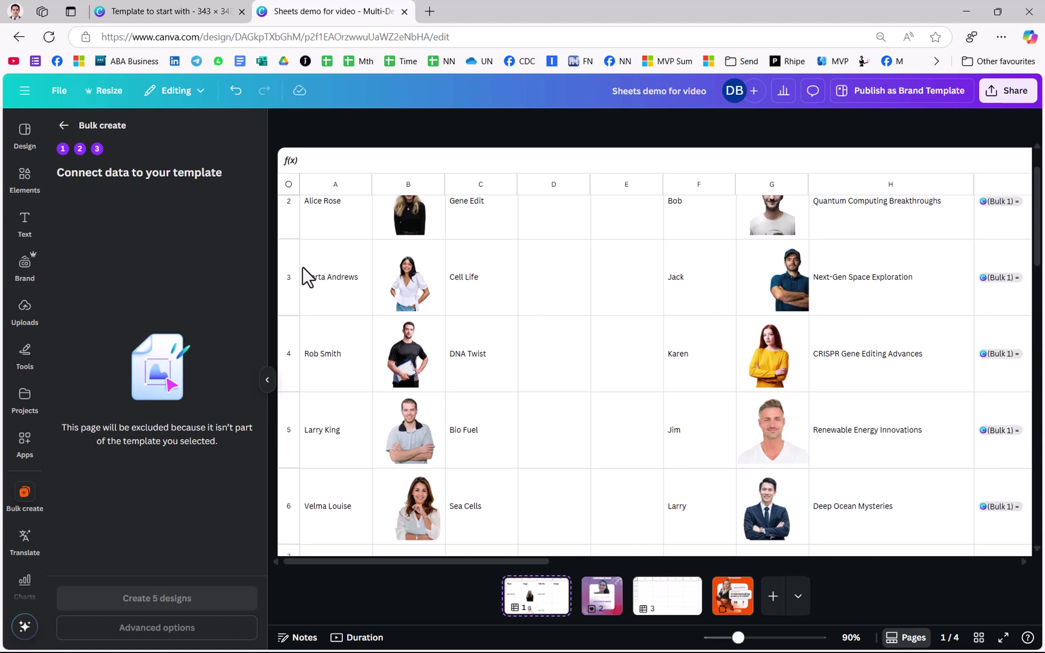
{"action": "left_click", "coordinate": [334, 210]}
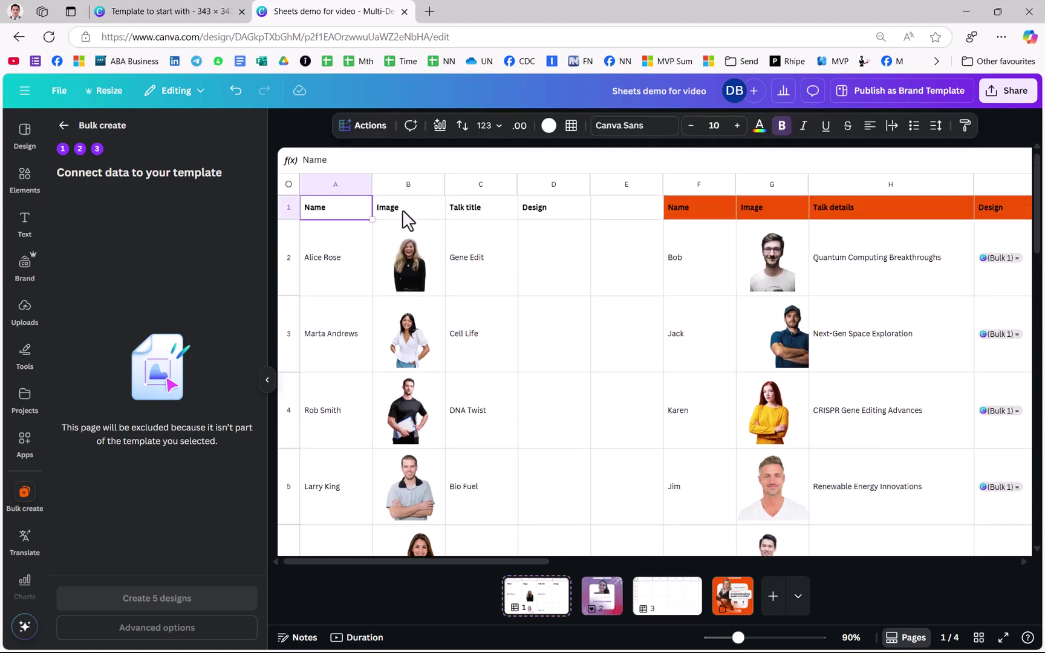
{"action": "left_click", "coordinate": [485, 210]}
{"action": "left_click", "coordinate": [728, 599]}
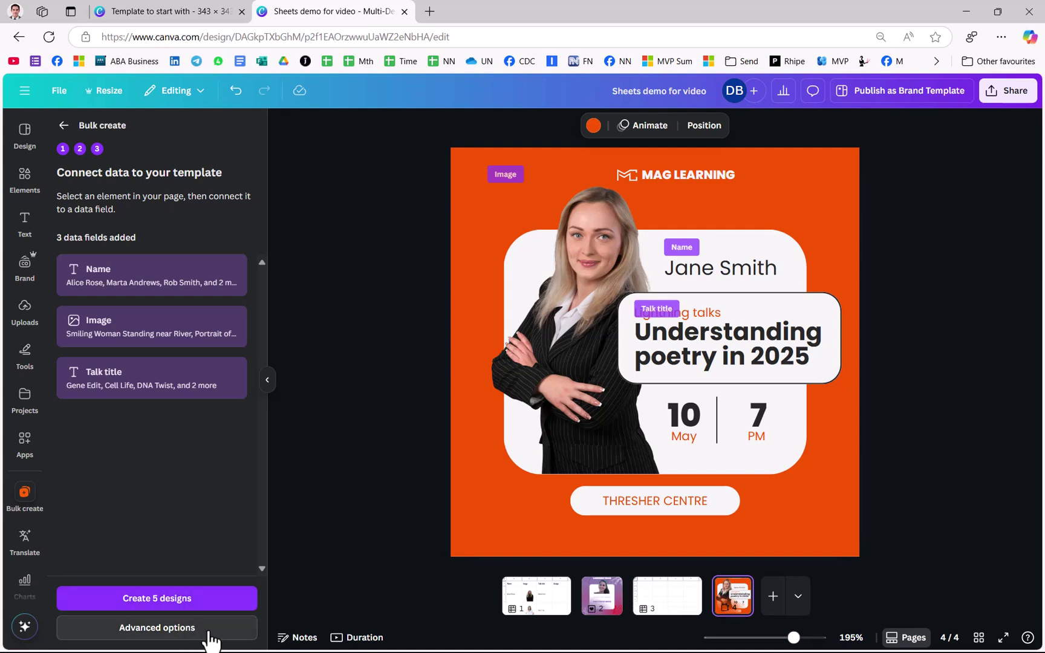
Create the bulk design with all rows as multiple pages in one design.
{"action": "left_click", "coordinate": [157, 628]}
{"action": "left_click", "coordinate": [83, 194]}
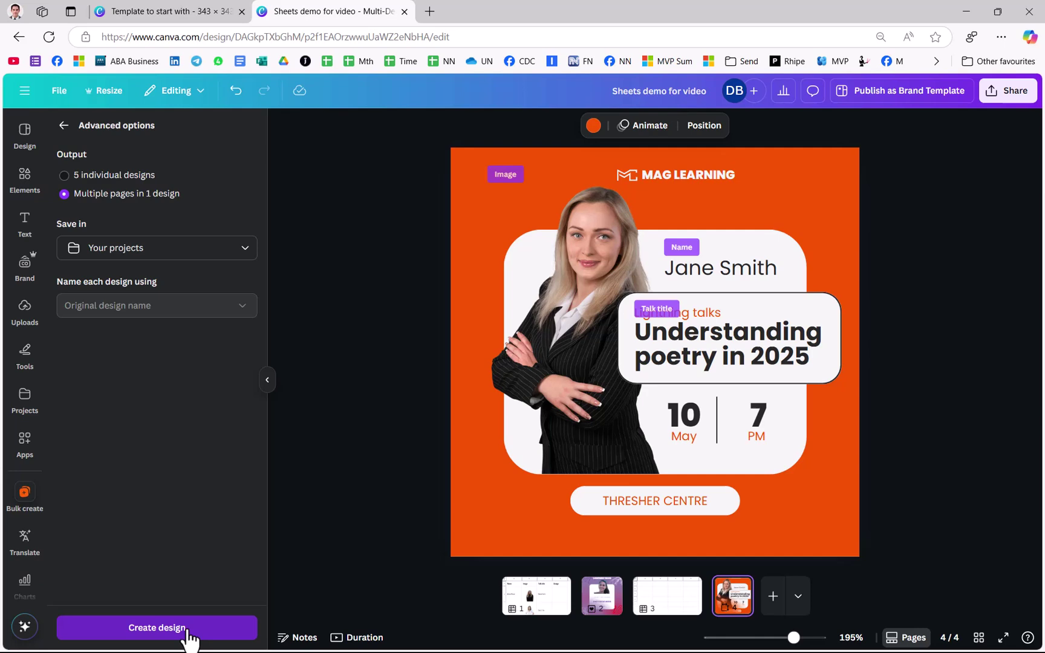
{"action": "left_click", "coordinate": [157, 627]}
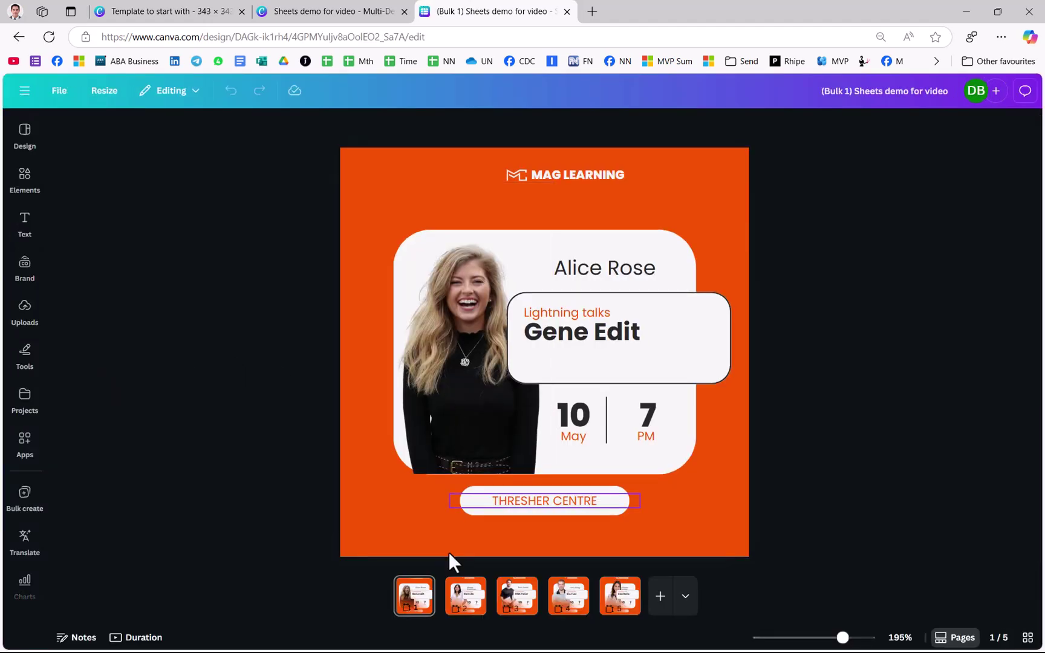
{"action": "left_click", "coordinate": [470, 611]}
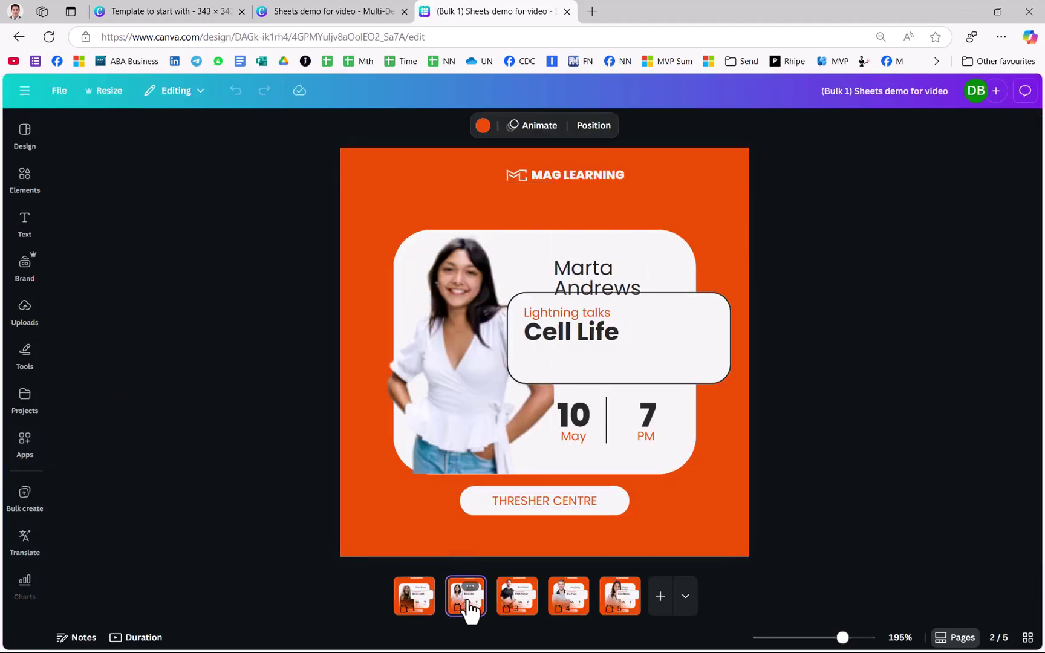
{"action": "left_click", "coordinate": [521, 605]}
{"action": "left_click", "coordinate": [578, 602]}
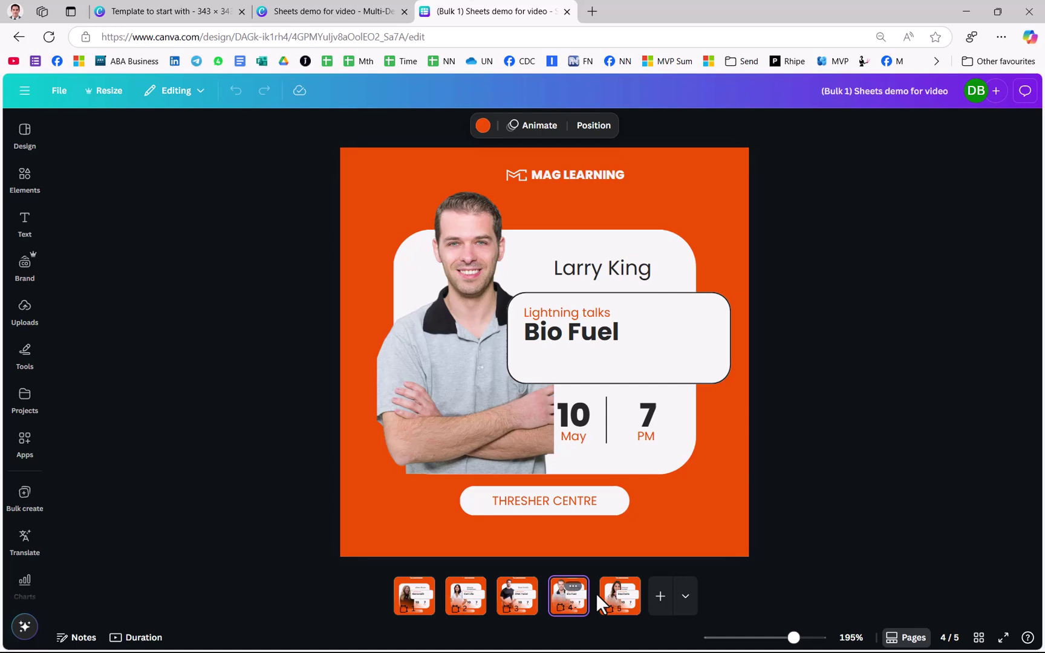
{"action": "left_click", "coordinate": [618, 601]}
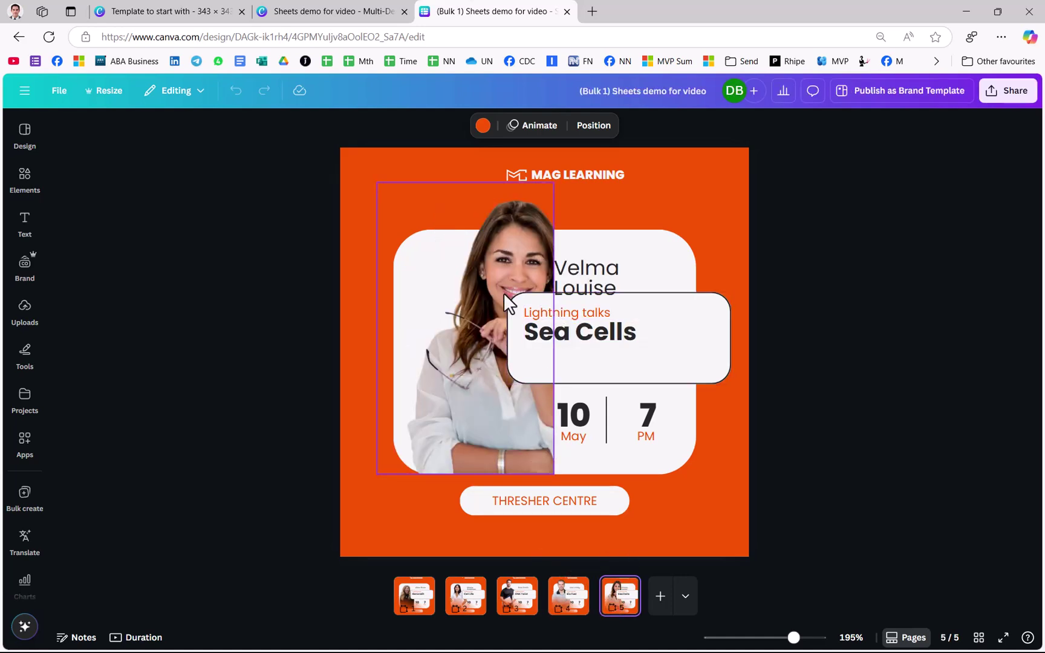
{"action": "left_click", "coordinate": [480, 284]}
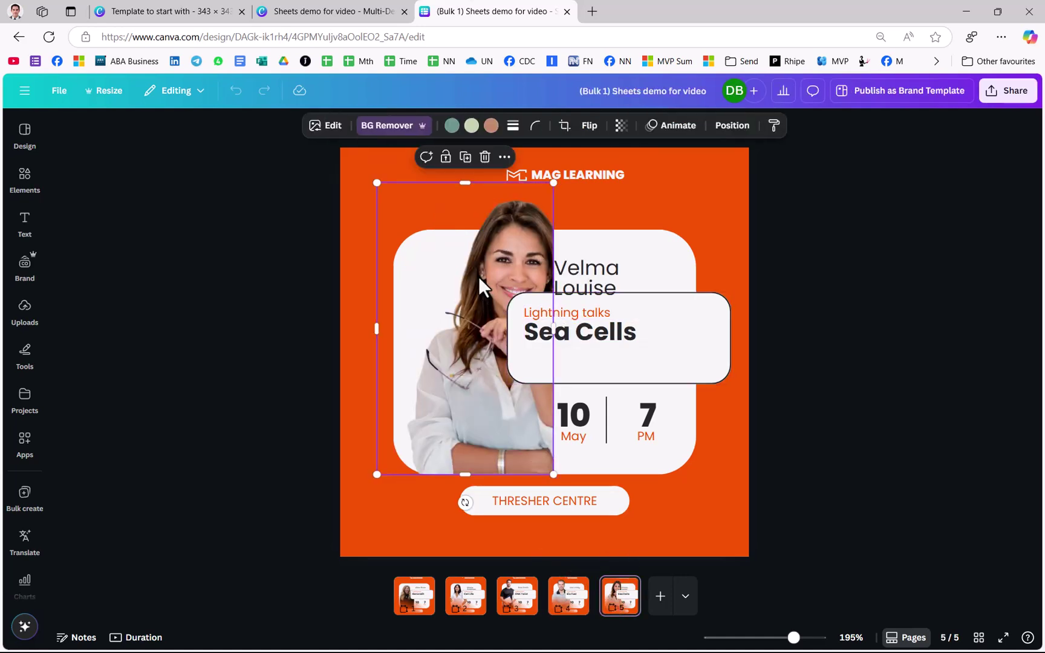
{"action": "double_click", "coordinate": [478, 277]}
{"action": "left_click_drag", "start_coordinate": [487, 295], "coordinate": [434, 292]}
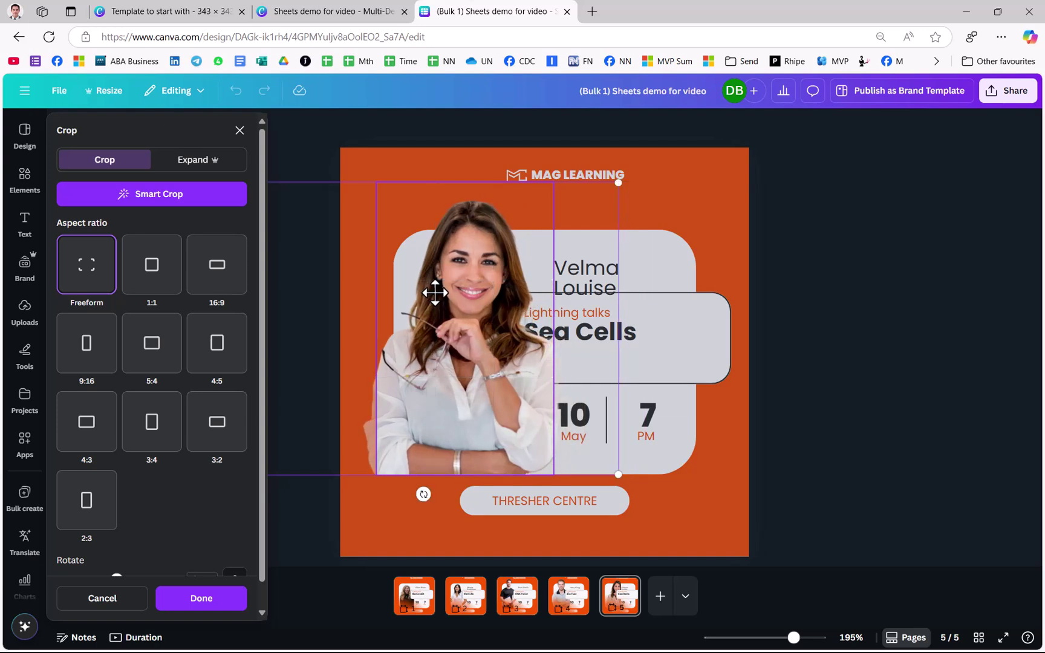
{"action": "left_click", "coordinate": [835, 333]}
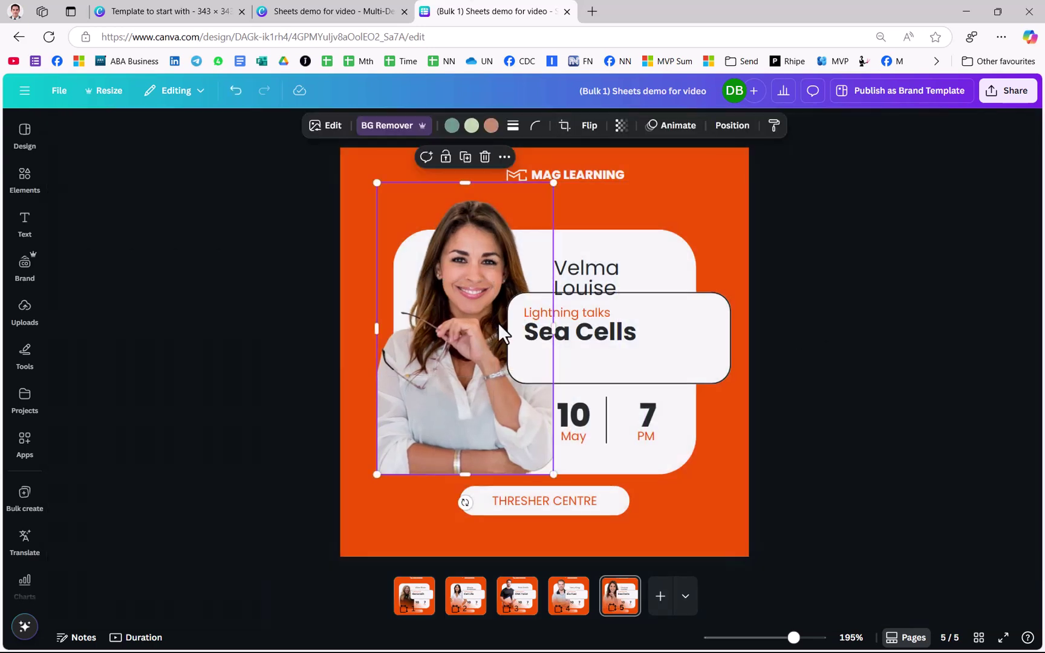
{"action": "left_click", "coordinate": [621, 337]}
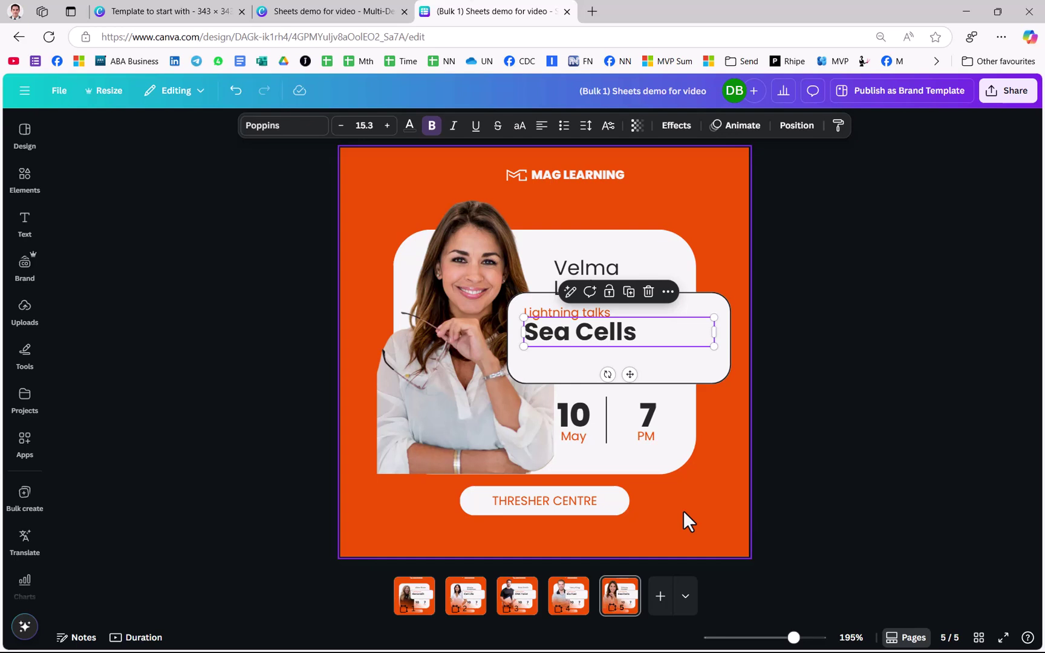
{"action": "left_click", "coordinate": [580, 271]}
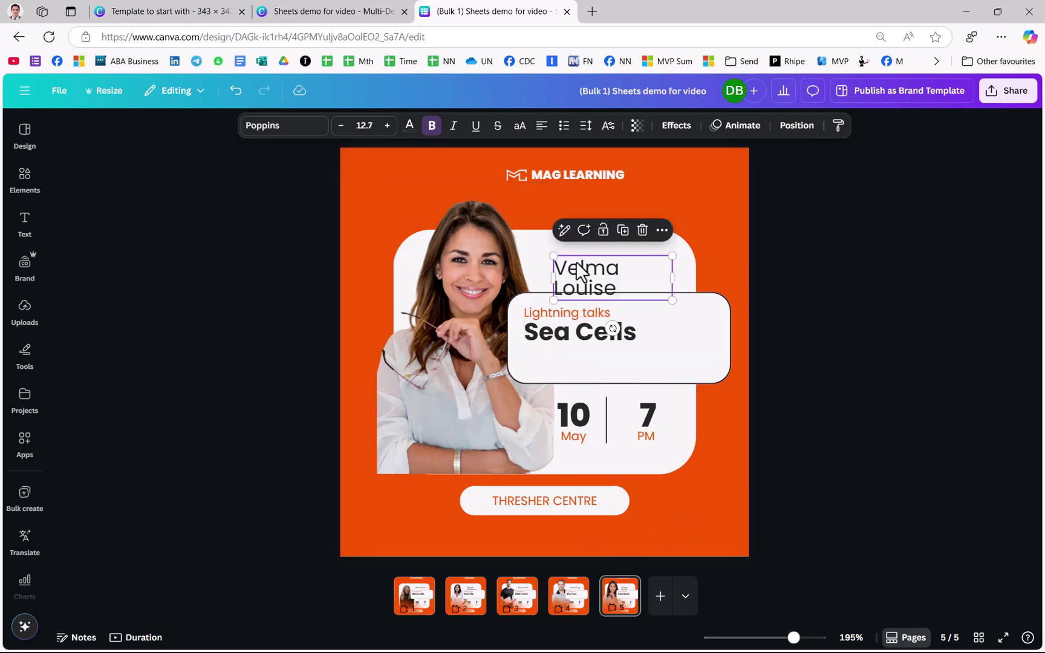
{"action": "left_click_drag", "start_coordinate": [672, 278], "coordinate": [701, 287]}
{"action": "left_click", "coordinate": [870, 301]}
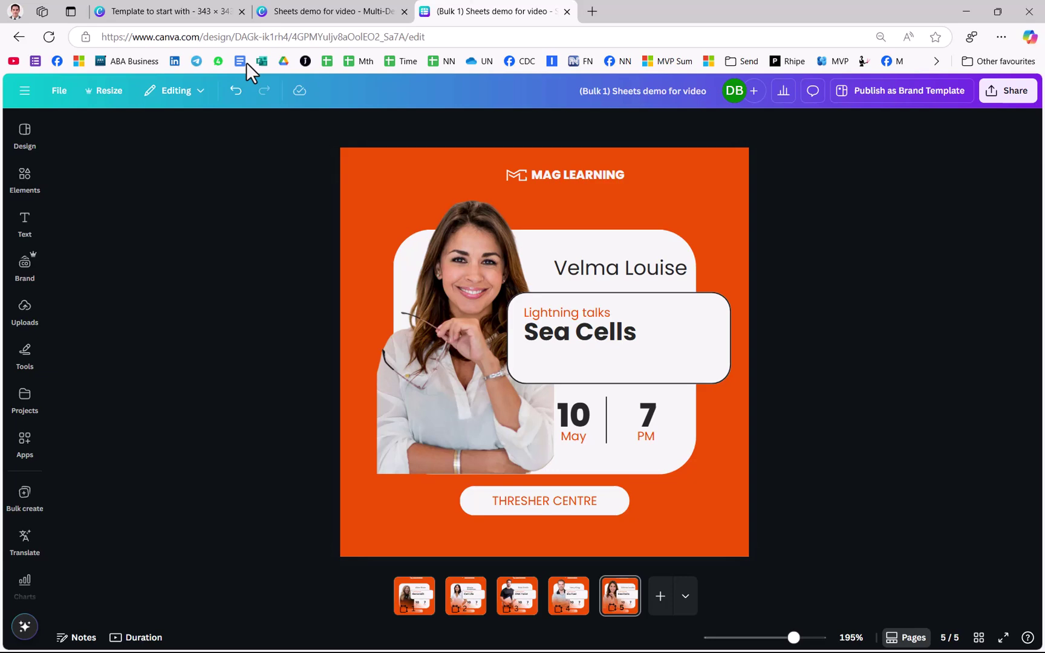
{"action": "left_click", "coordinate": [219, 12]}
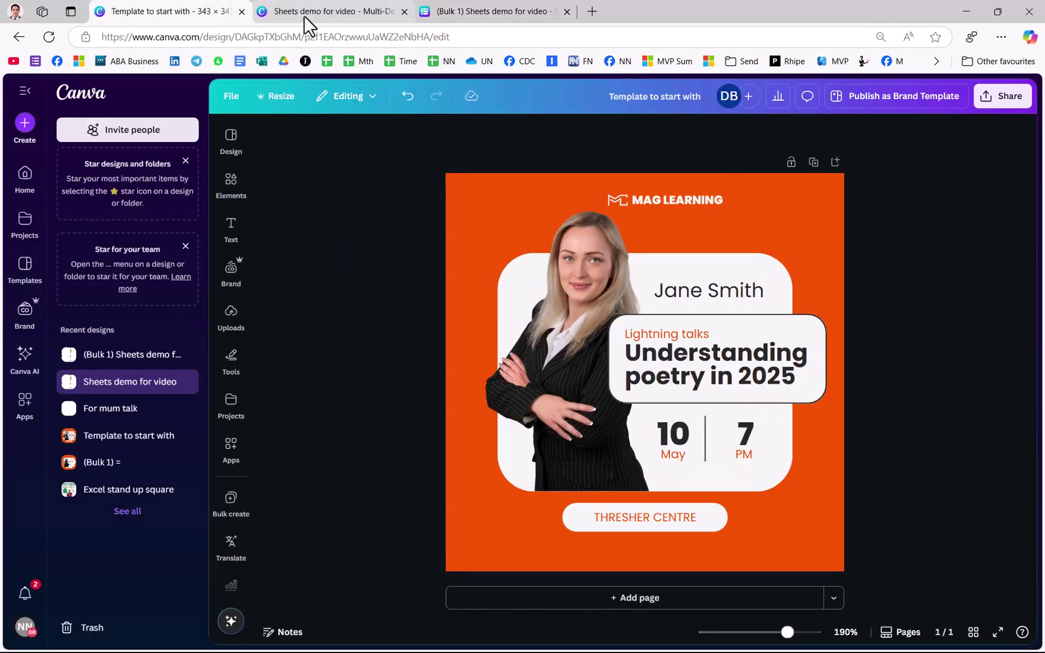
Select the design link in cell D3 and start a resize from sheet actions.
{"action": "left_click", "coordinate": [304, 16]}
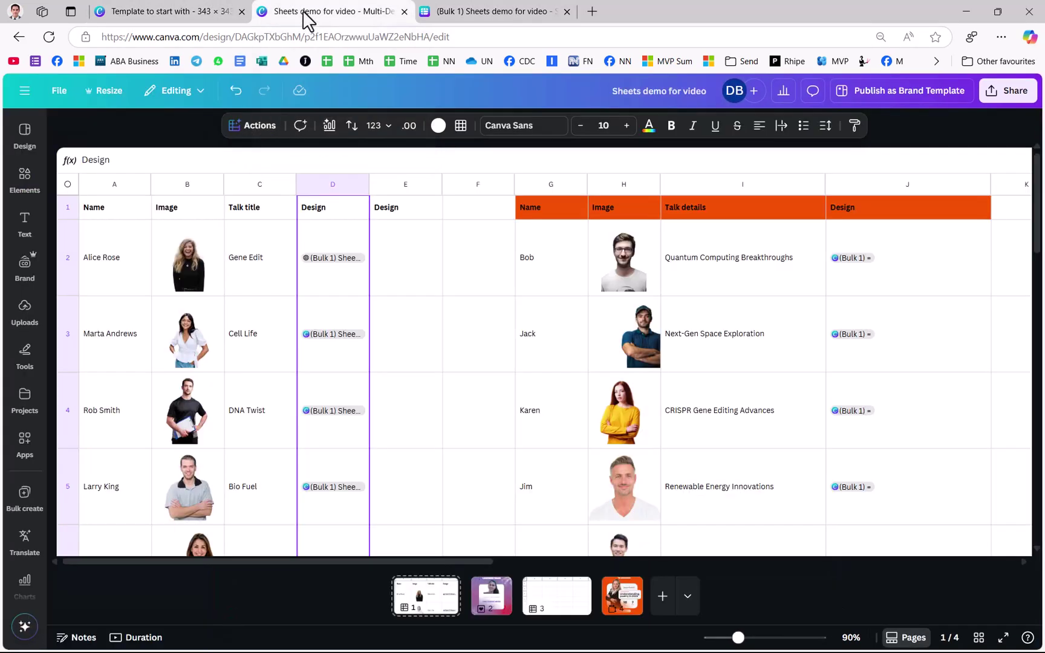
{"action": "left_click", "coordinate": [430, 310]}
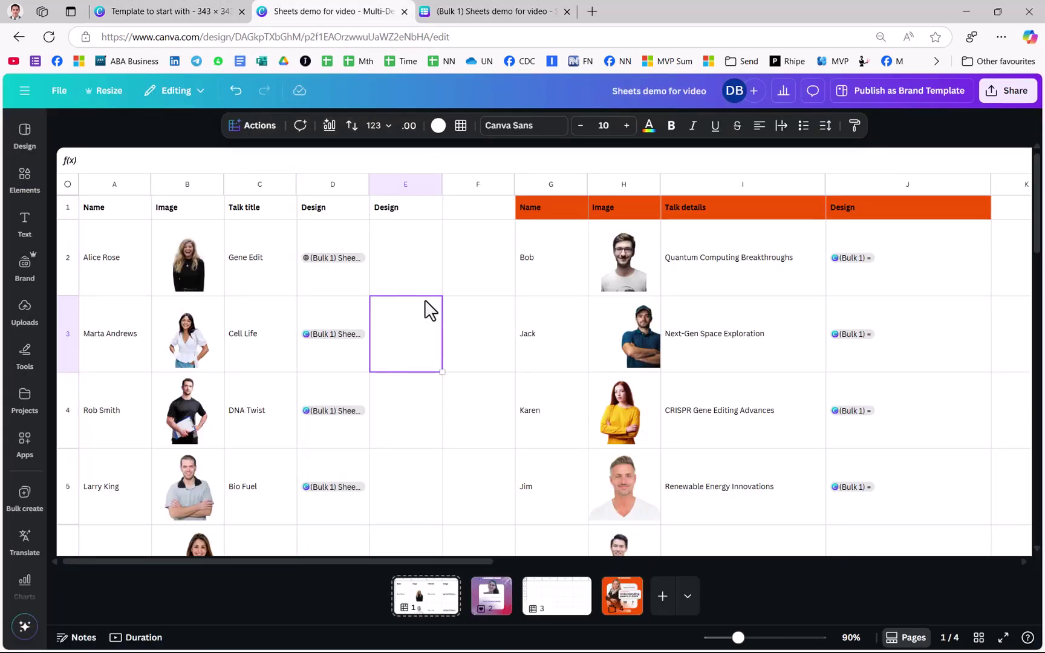
{"action": "left_click", "coordinate": [332, 358]}
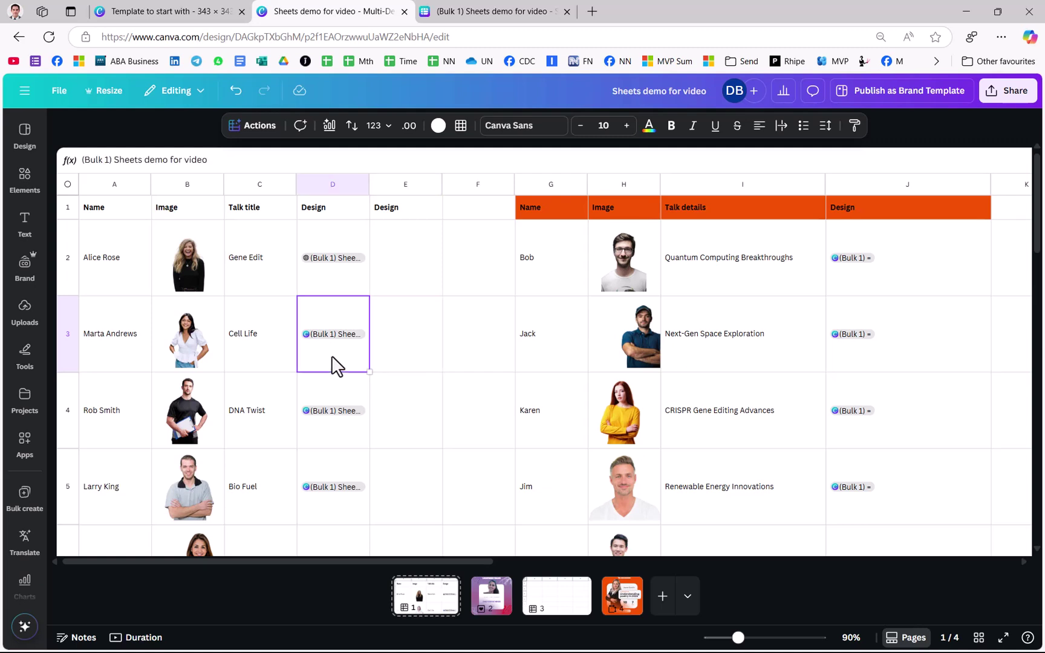
{"action": "left_click", "coordinate": [251, 125]}
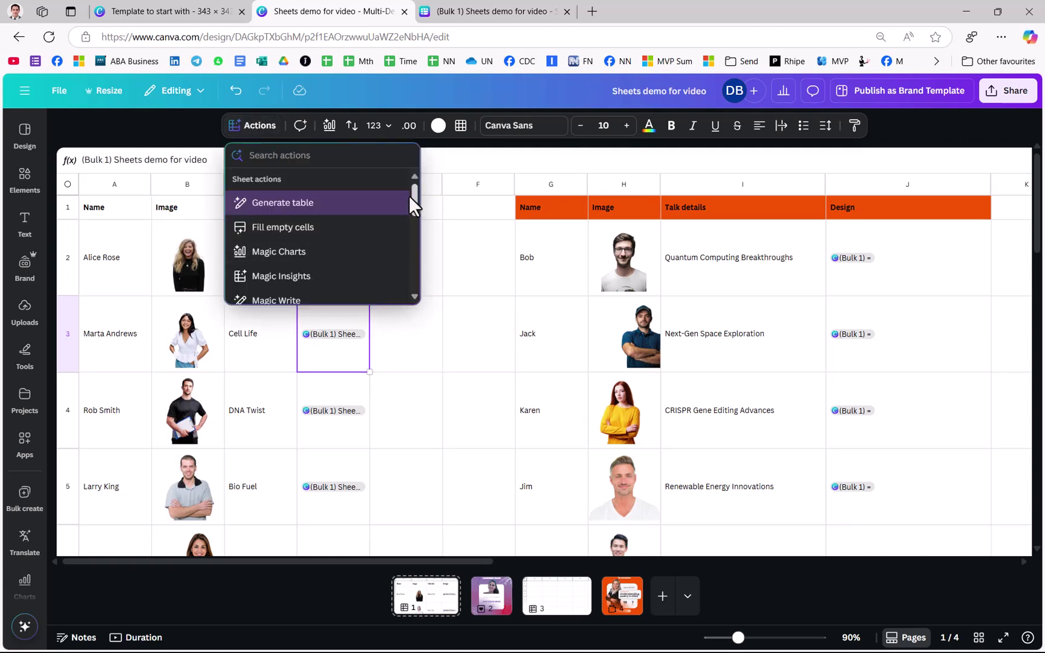
{"action": "left_click_drag", "start_coordinate": [412, 196], "coordinate": [413, 215]}
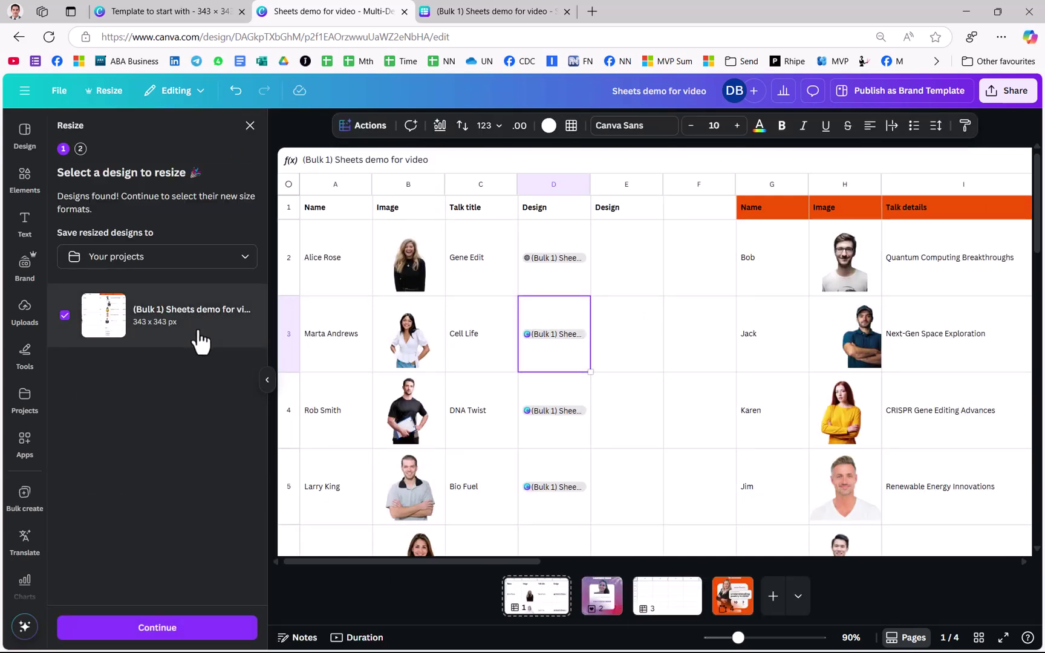
{"action": "left_click", "coordinate": [164, 629]}
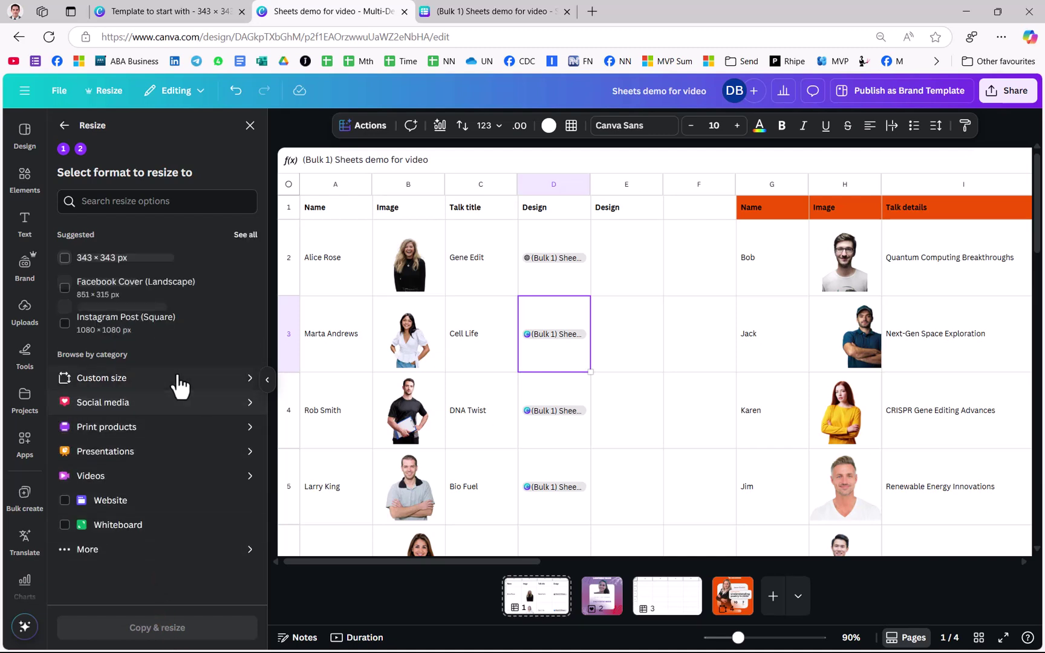
Copy & resize into Facebook Cover, Instagram Post, Animated Instagram Post (4:5) and TikTok Video.
{"action": "left_click", "coordinate": [64, 287]}
{"action": "left_click", "coordinate": [65, 331]}
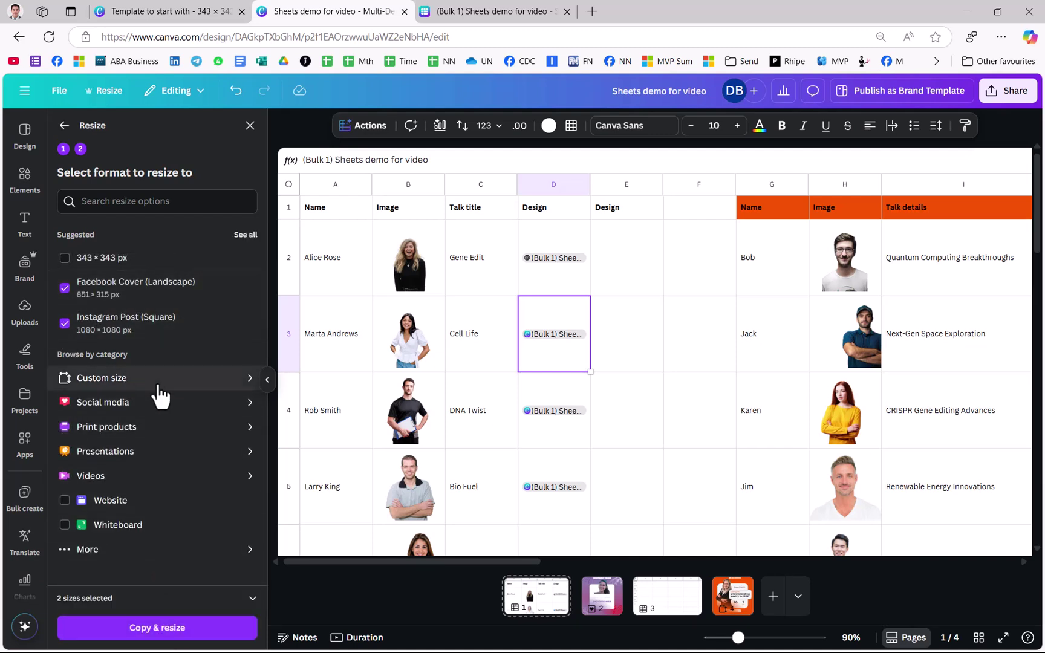
{"action": "left_click", "coordinate": [189, 404]}
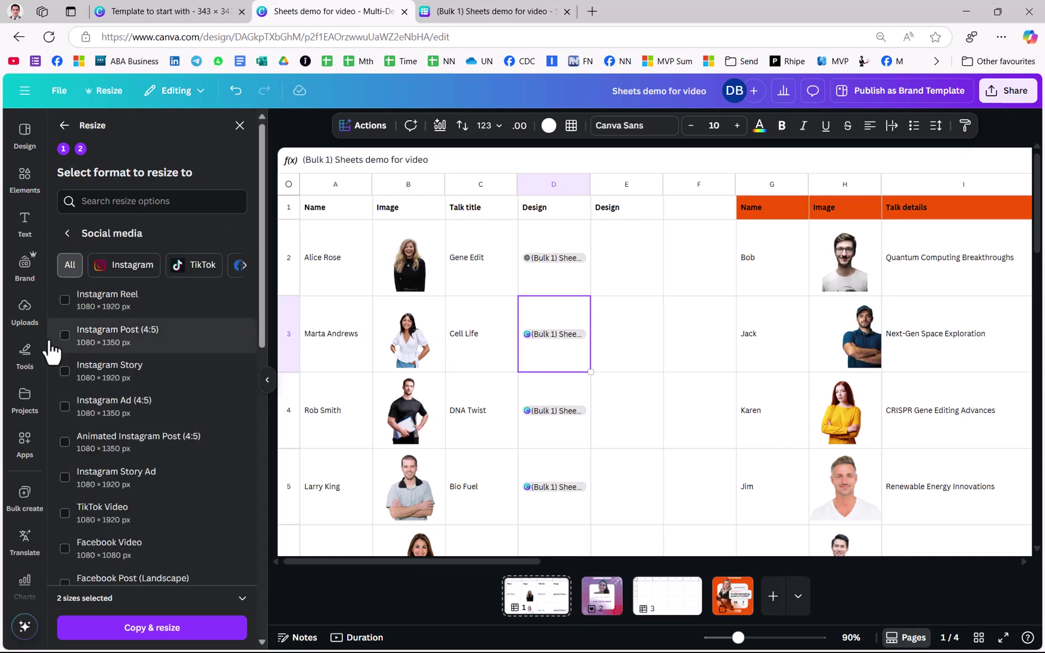
{"action": "left_click", "coordinate": [61, 441]}
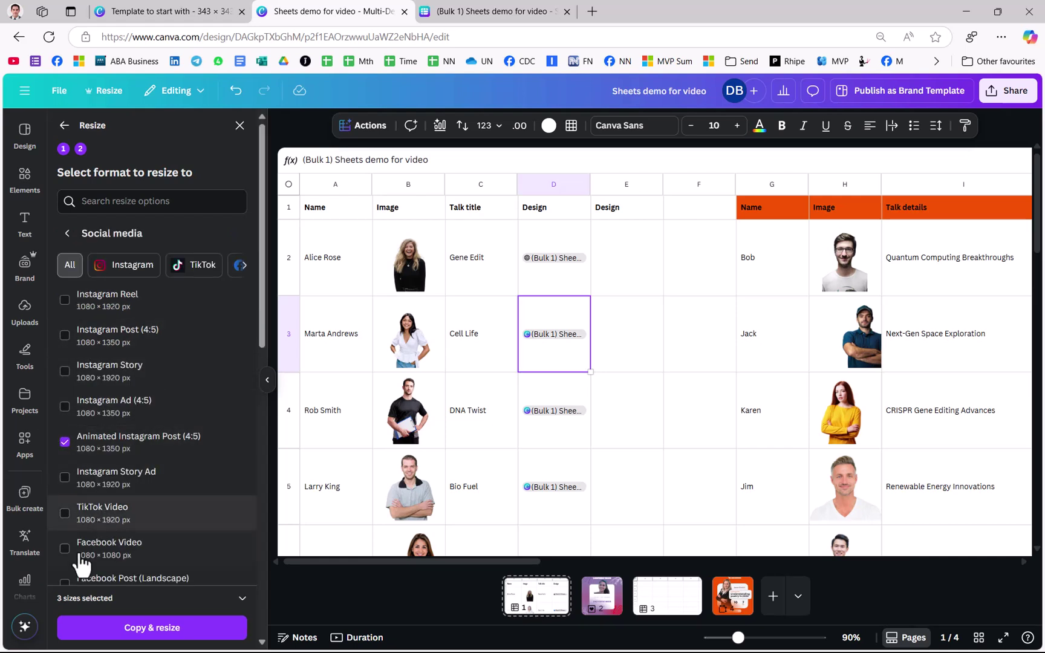
{"action": "left_click", "coordinate": [65, 514]}
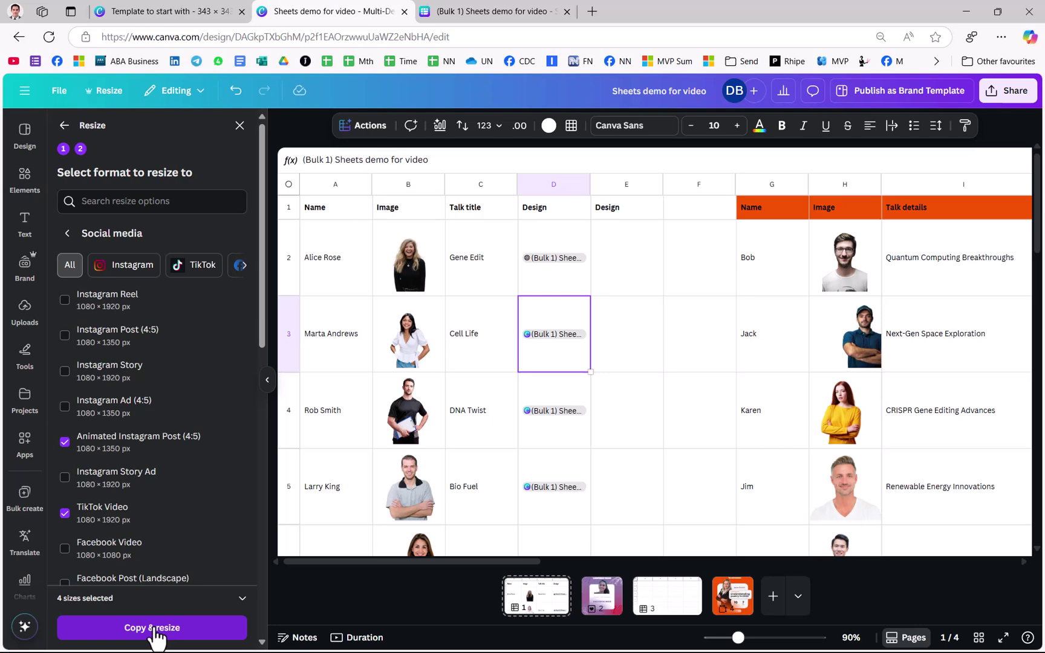
{"action": "left_click", "coordinate": [155, 628]}
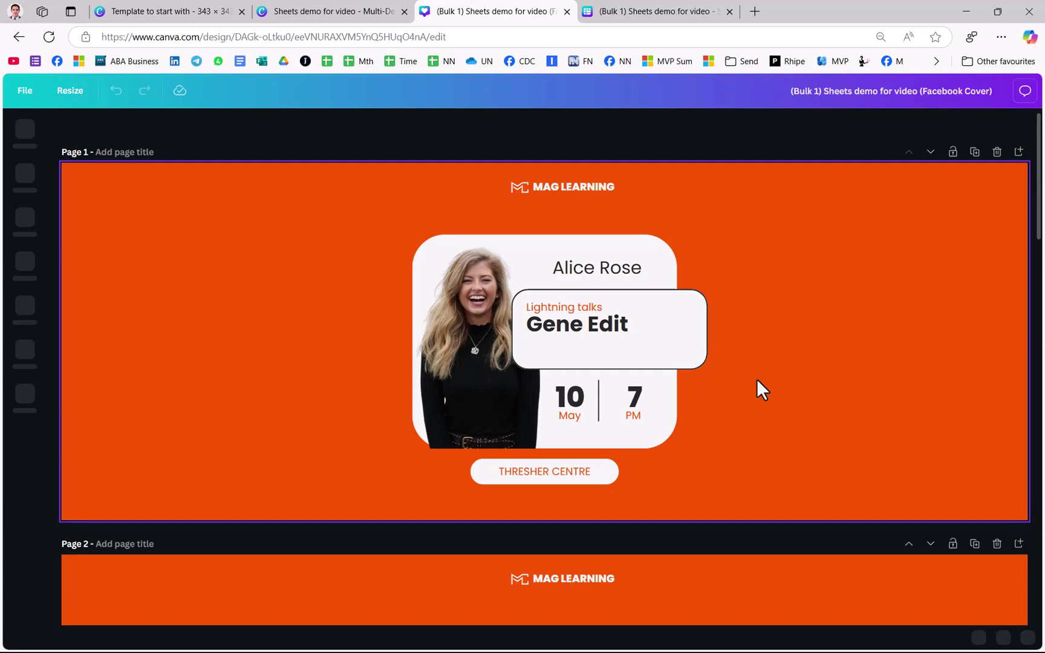
Scroll through the five landscape Facebook Cover speaker pages to review them.
{"action": "scroll", "coordinate": [756, 379], "scroll_direction": "down", "scroll_amount": 10}
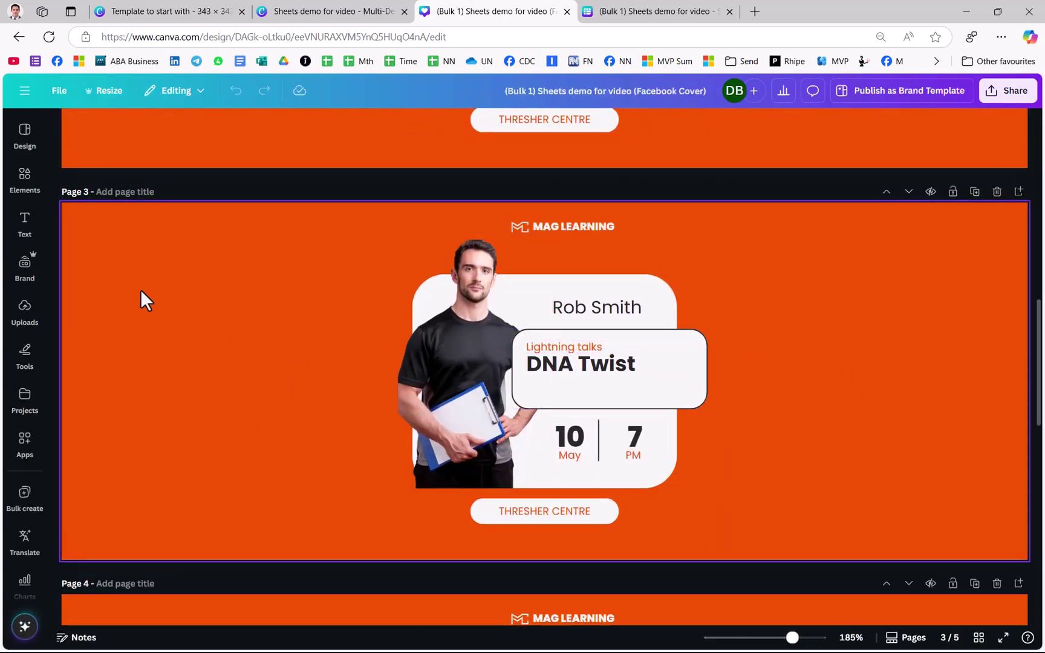
{"action": "scroll", "coordinate": [759, 370], "scroll_direction": "down", "scroll_amount": 10}
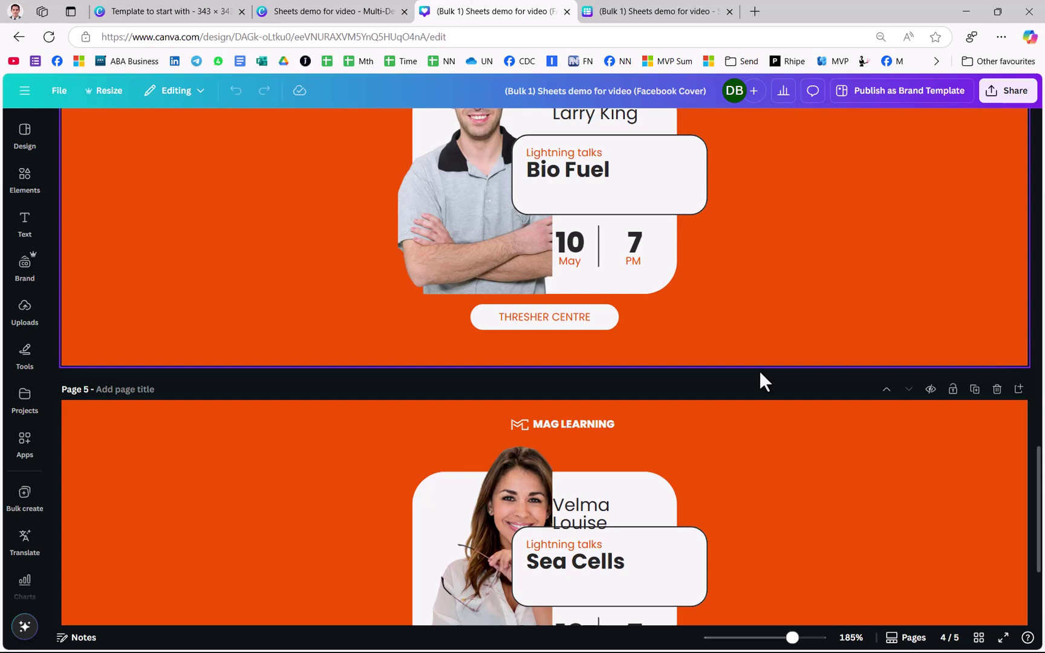
{"action": "scroll", "coordinate": [760, 369], "scroll_direction": "up", "scroll_amount": 10}
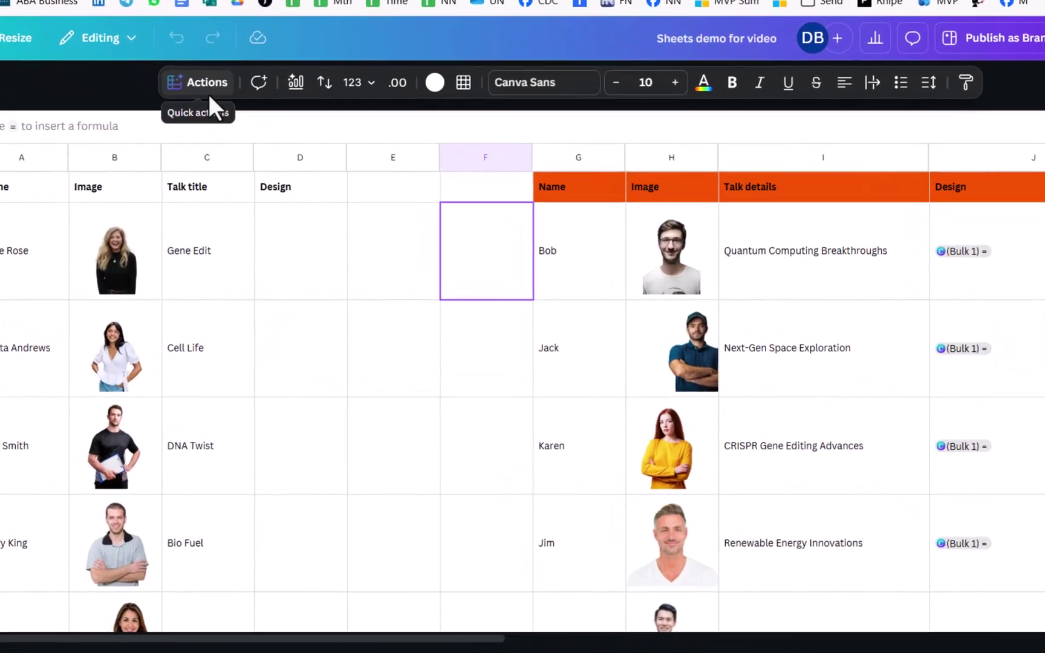
Return to the speaker sheet and browse sheet Actions down to Formula and Magic Formulas.
{"action": "left_click", "coordinate": [245, 115]}
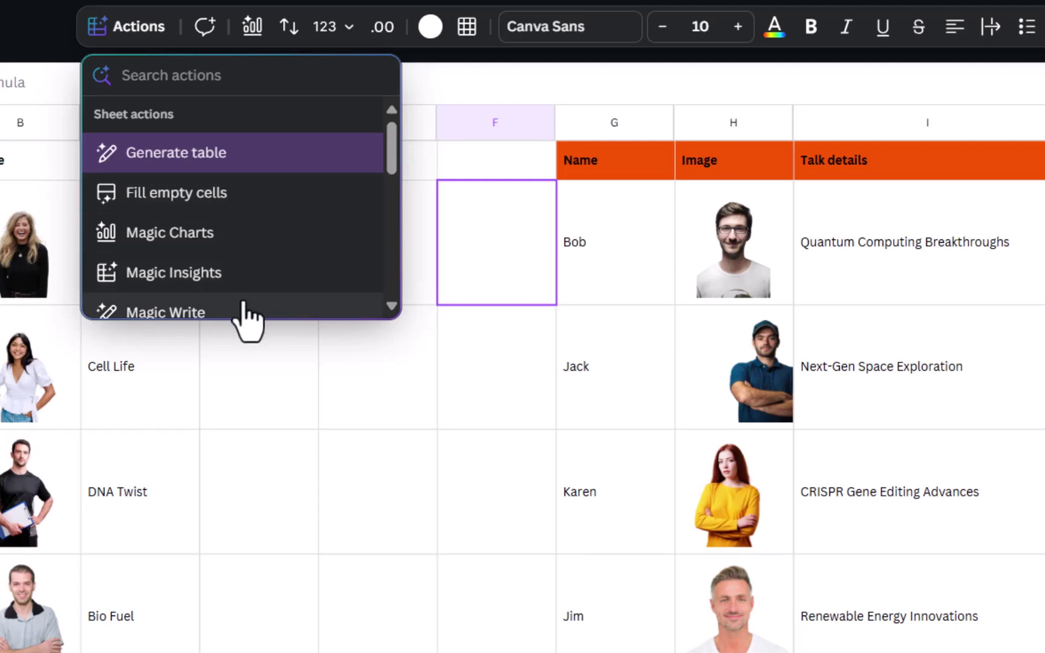
{"action": "left_click_drag", "start_coordinate": [397, 146], "coordinate": [393, 201]}
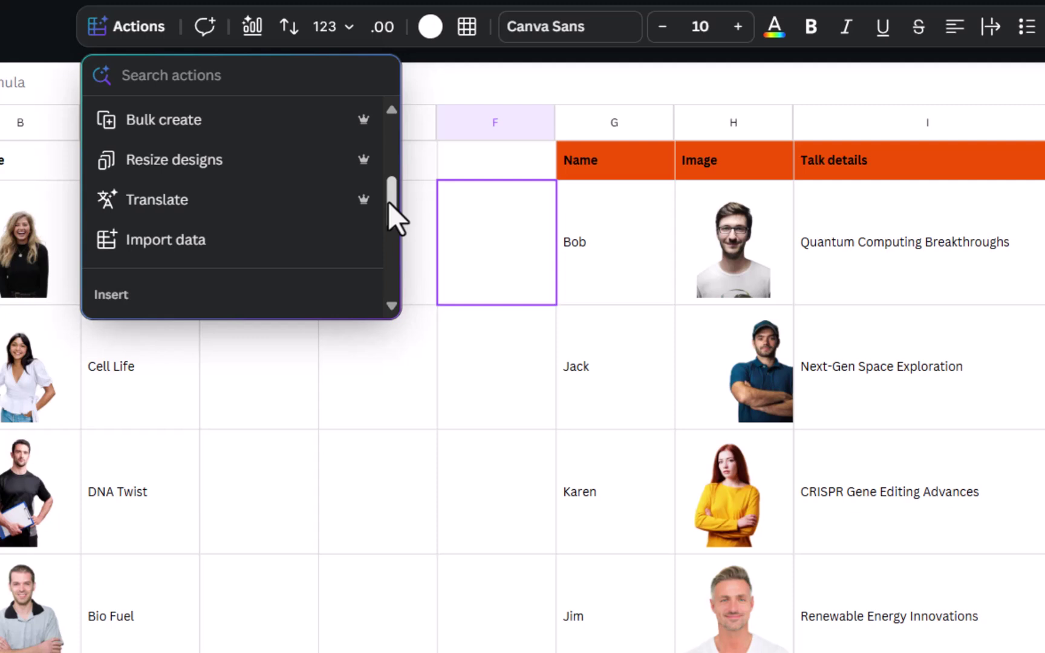
{"action": "left_click_drag", "start_coordinate": [389, 201], "coordinate": [394, 252]}
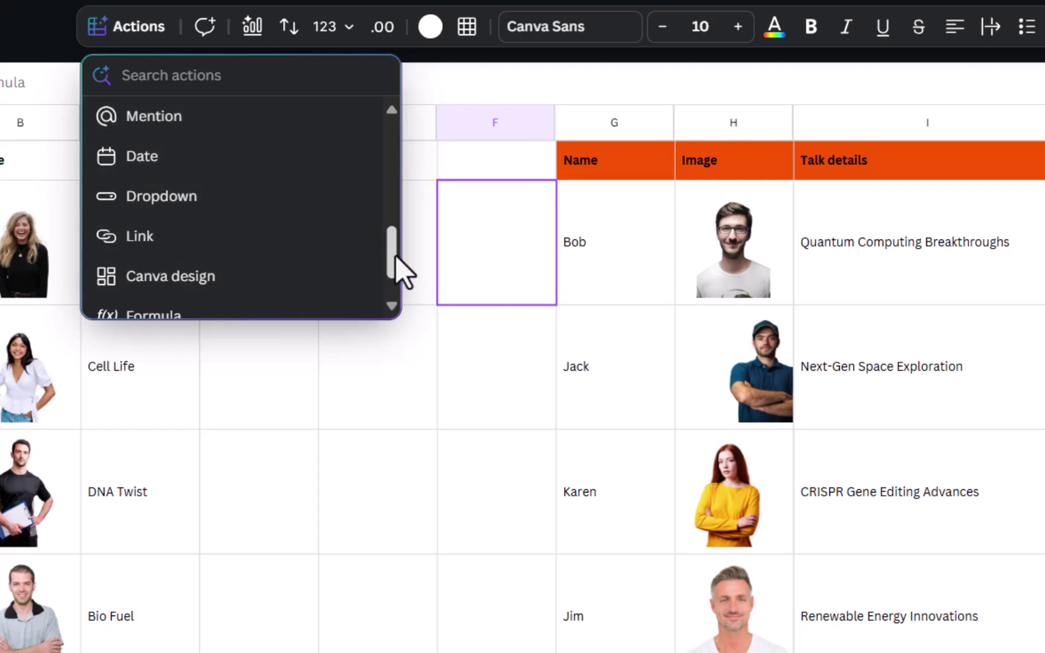
{"action": "left_click_drag", "start_coordinate": [395, 256], "coordinate": [392, 292]}
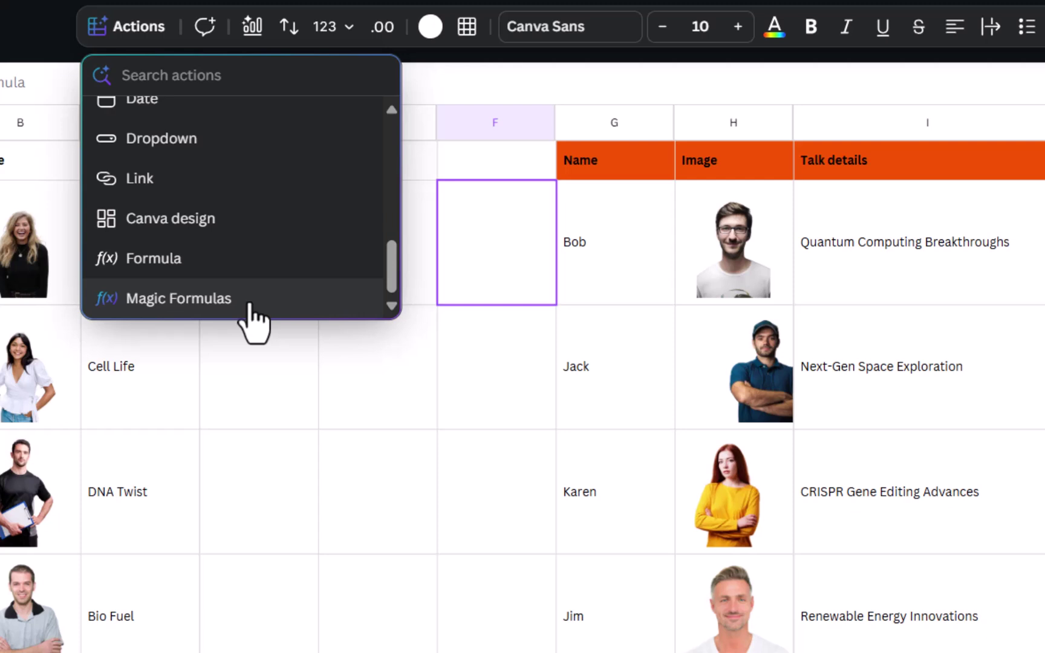
{"action": "left_click", "coordinate": [250, 266]}
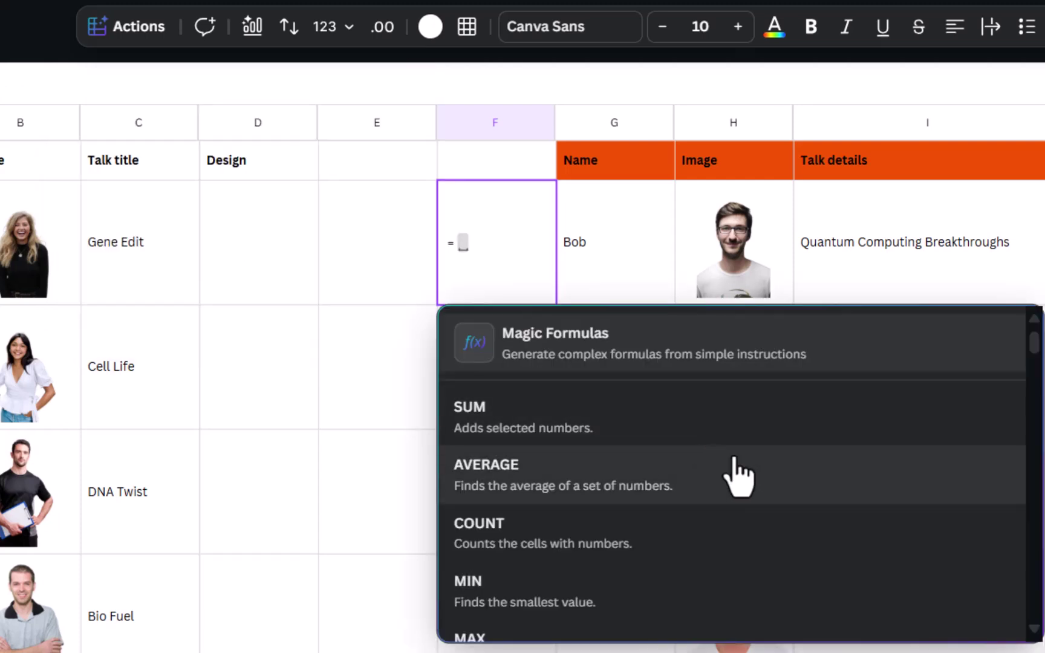
{"action": "mouse_move", "coordinate": [1034, 351]}
{"action": "left_mouse_down"}
{"action": "mouse_move", "coordinate": [1033, 361]}
{"action": "mouse_move", "coordinate": [1031, 333]}
{"action": "mouse_move", "coordinate": [1035, 366]}
{"action": "left_mouse_up"}
{"action": "scroll", "coordinate": [783, 509], "scroll_direction": "down", "scroll_amount": 5}
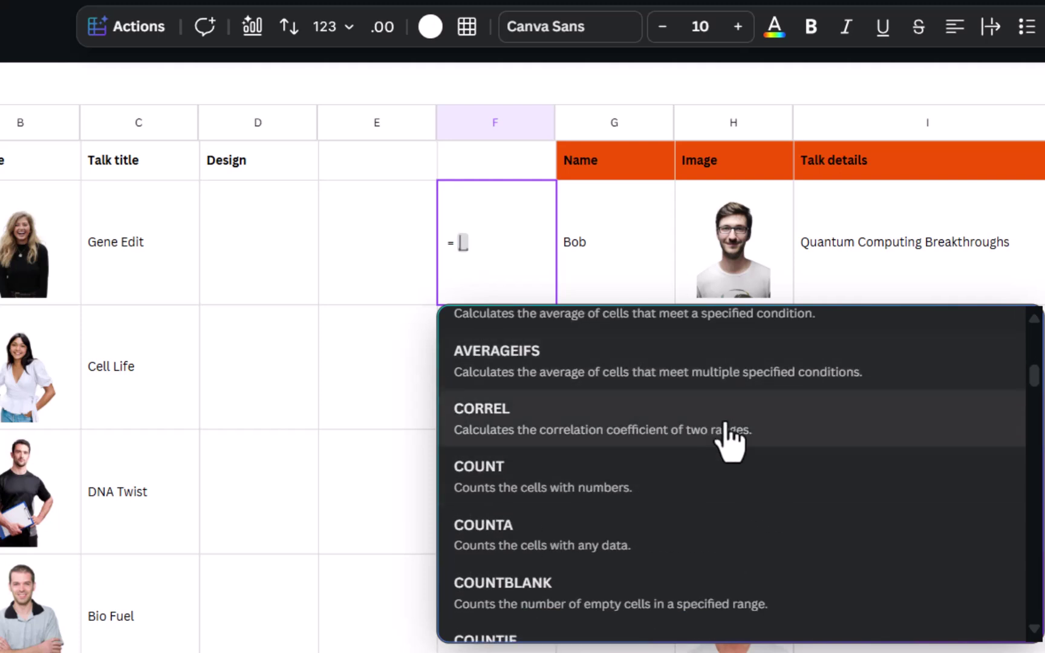
{"action": "scroll", "coordinate": [752, 517], "scroll_direction": "down", "scroll_amount": 2}
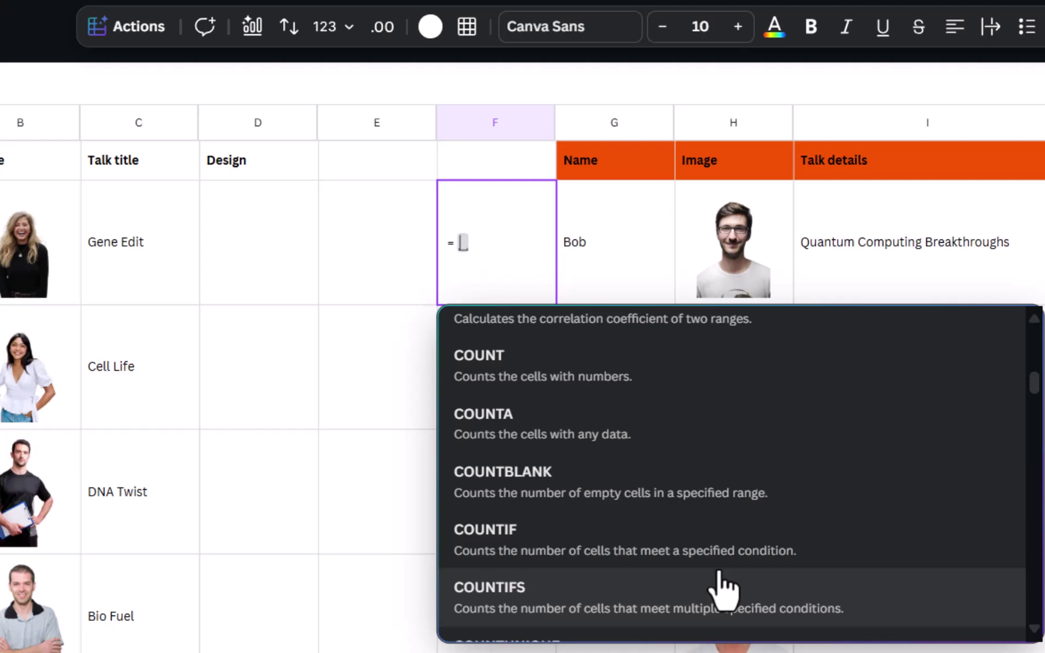
{"action": "scroll", "coordinate": [793, 501], "scroll_direction": "down", "scroll_amount": 2}
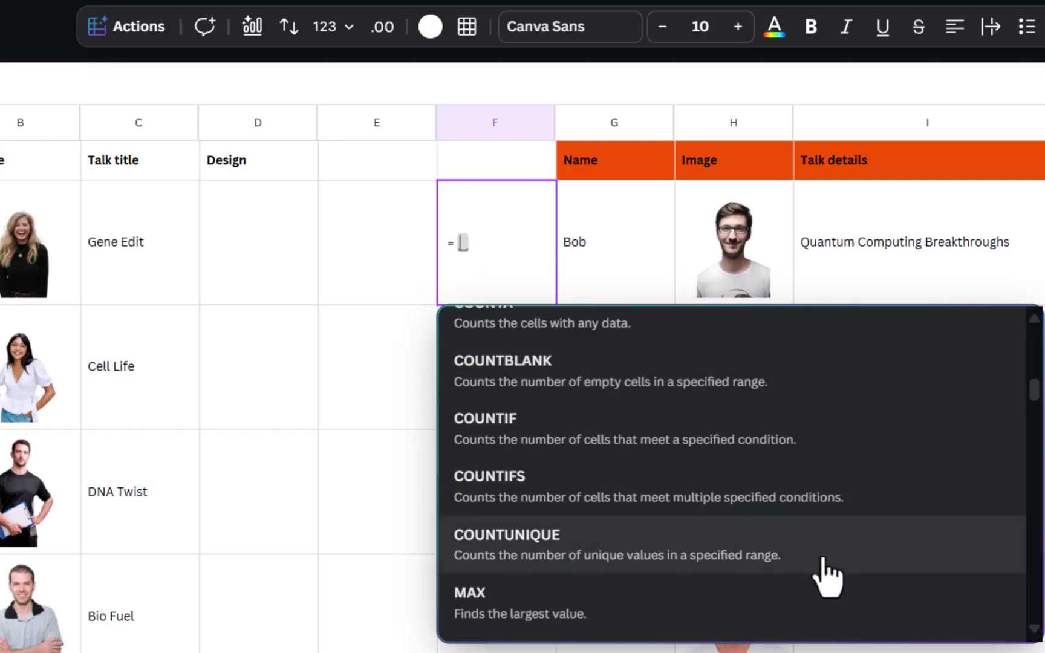
{"action": "scroll", "coordinate": [827, 577], "scroll_direction": "down", "scroll_amount": 6}
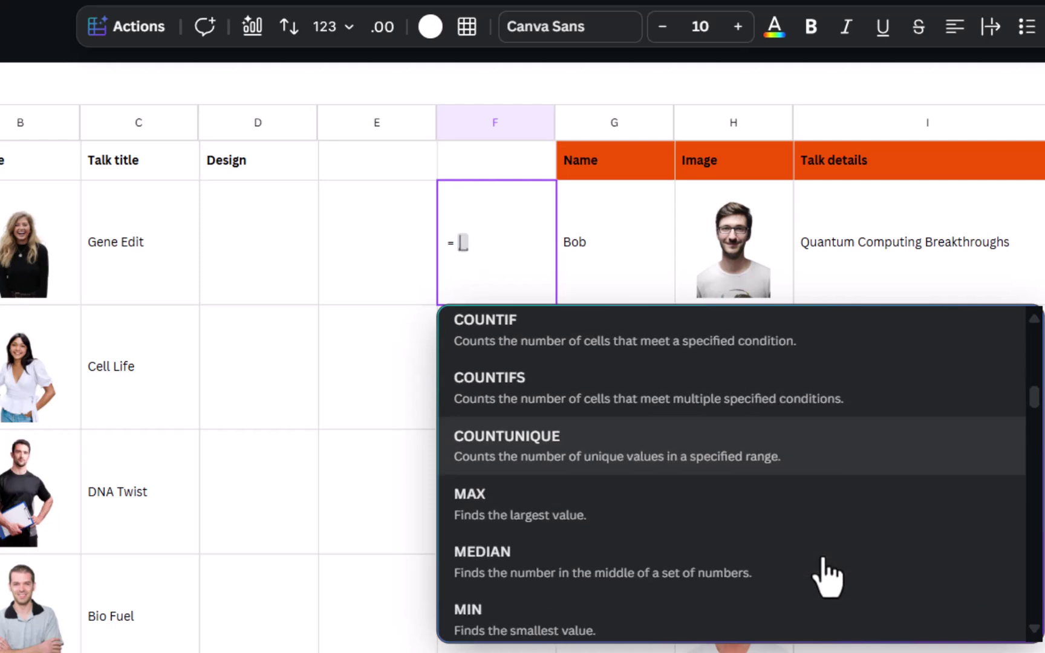
{"action": "scroll", "coordinate": [821, 571], "scroll_direction": "down", "scroll_amount": 5}
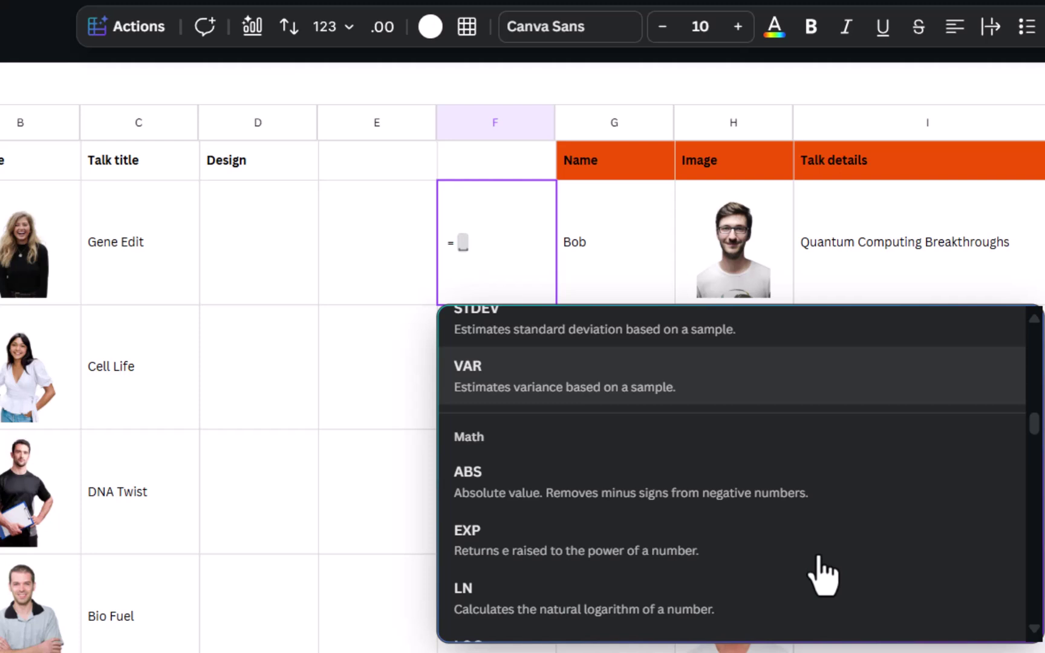
{"action": "left_click_drag", "start_coordinate": [1032, 428], "coordinate": [1039, 530]}
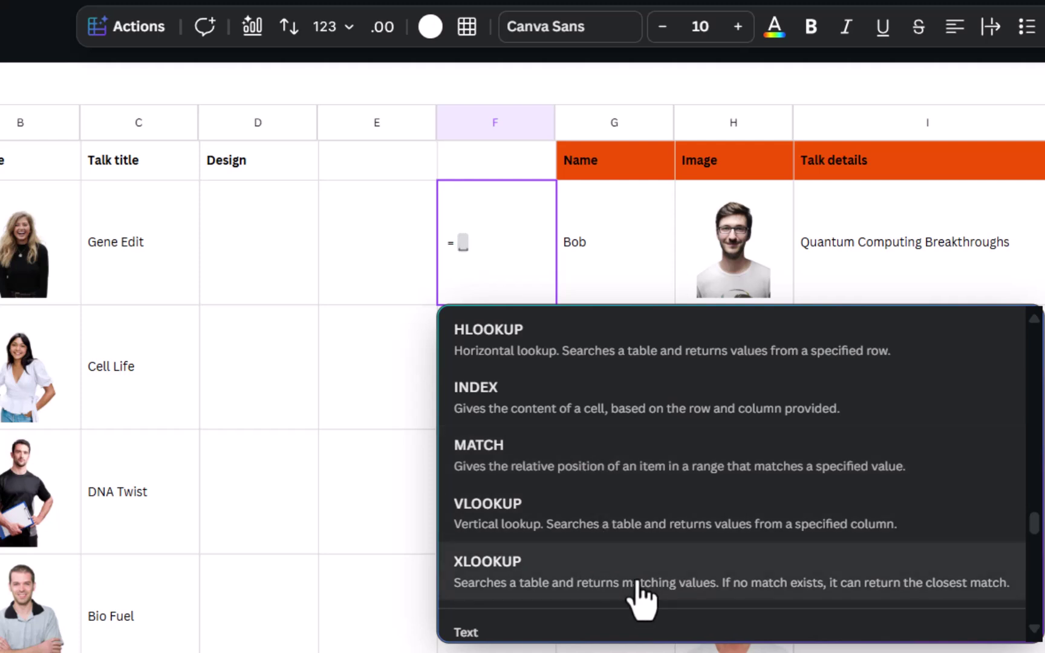
{"action": "scroll", "coordinate": [640, 599], "scroll_direction": "down", "scroll_amount": 4}
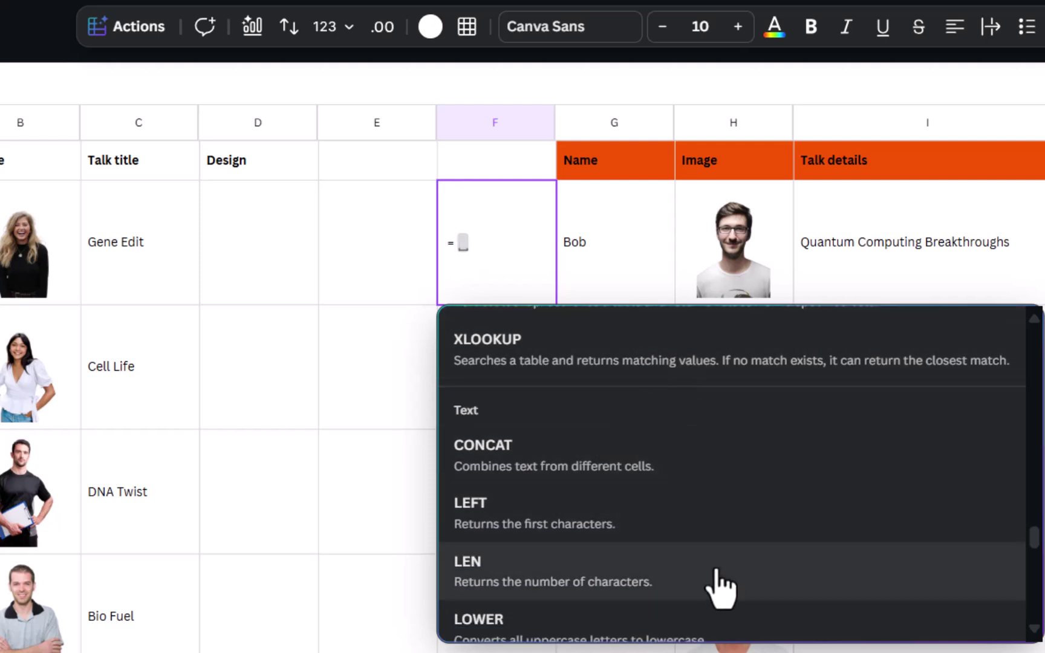
{"action": "scroll", "coordinate": [721, 590], "scroll_direction": "down", "scroll_amount": 5}
{"action": "scroll", "coordinate": [683, 450], "scroll_direction": "up", "scroll_amount": 2}
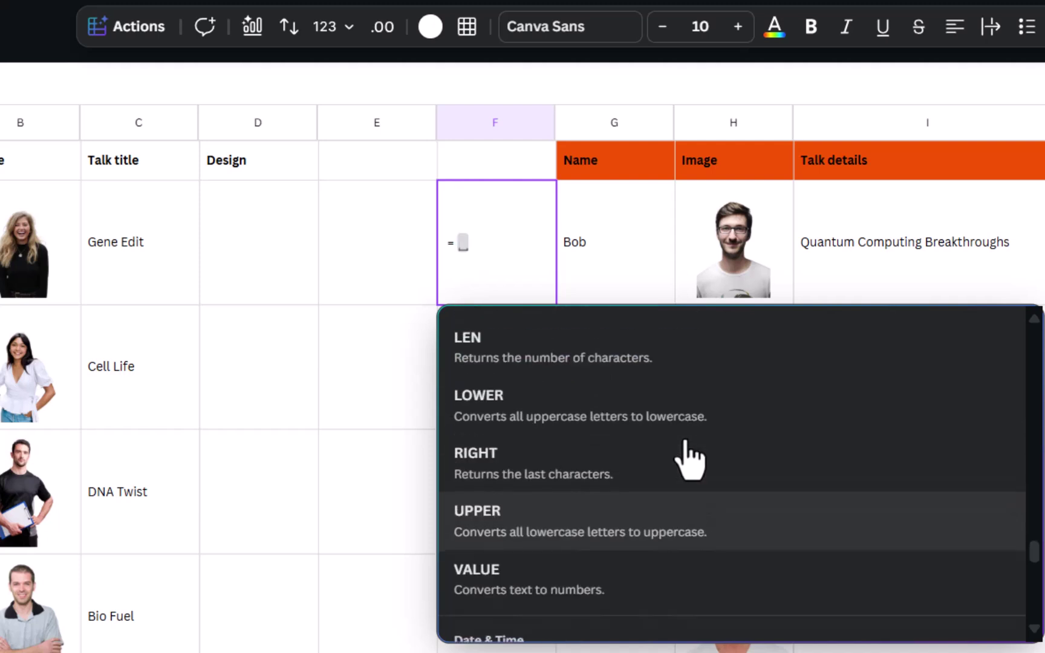
{"action": "scroll", "coordinate": [683, 451], "scroll_direction": "down", "scroll_amount": 2}
{"action": "scroll", "coordinate": [683, 450], "scroll_direction": "up", "scroll_amount": 5}
{"action": "scroll", "coordinate": [681, 505], "scroll_direction": "down", "scroll_amount": 8}
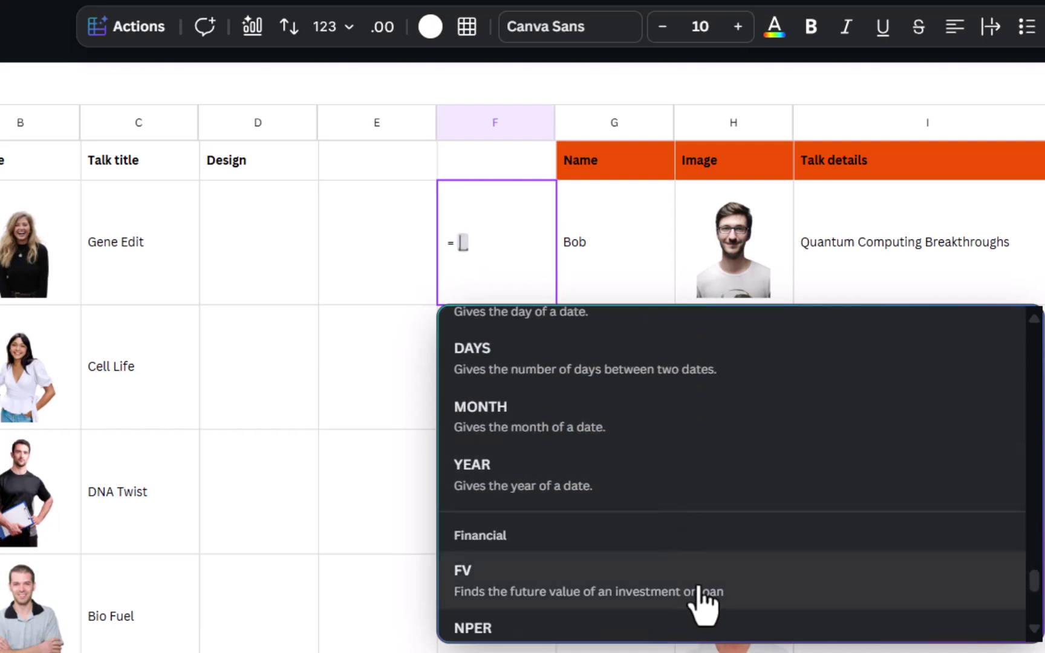
{"action": "scroll", "coordinate": [699, 605], "scroll_direction": "down", "scroll_amount": 6}
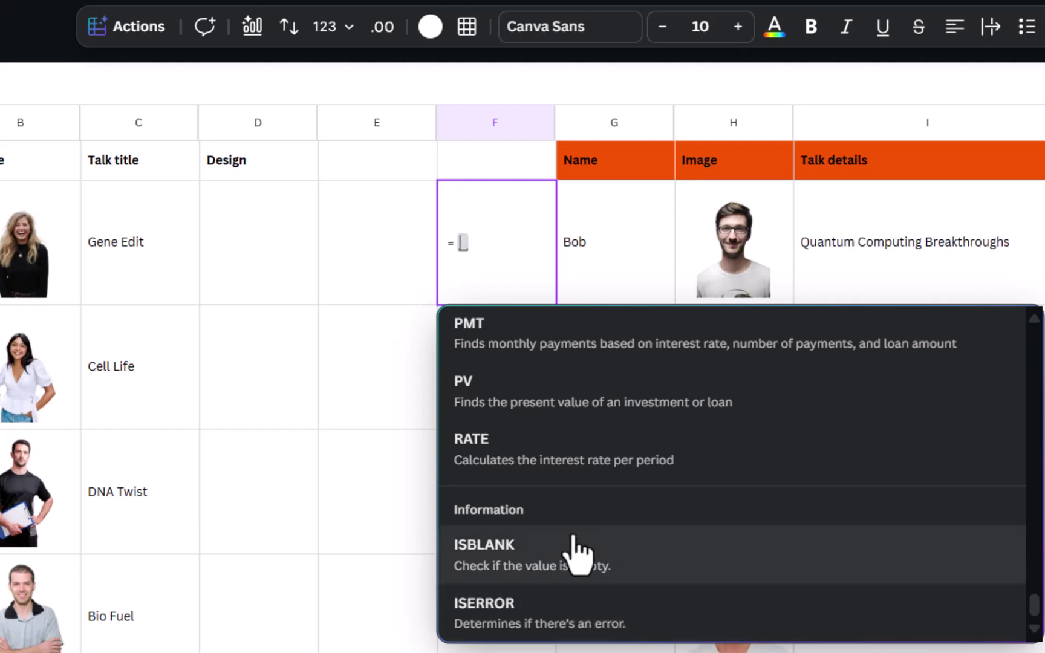
{"action": "key", "text": "Escape"}
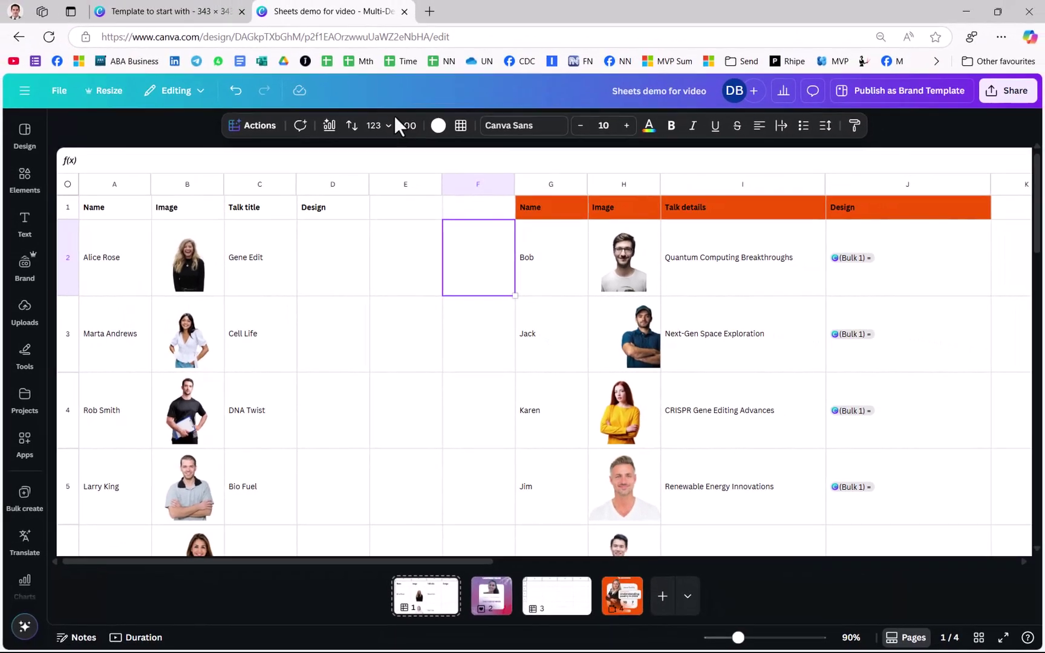
Fill cell F2 of the speaker sheet with red from the Color panel.
{"action": "left_click", "coordinate": [438, 127]}
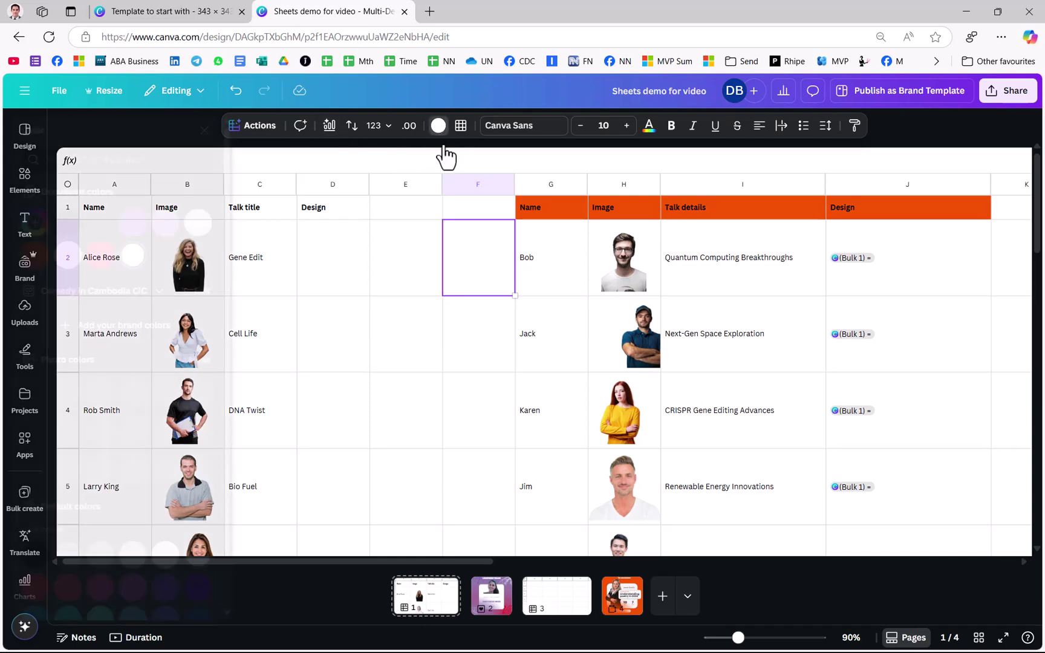
{"action": "left_click", "coordinate": [141, 284]}
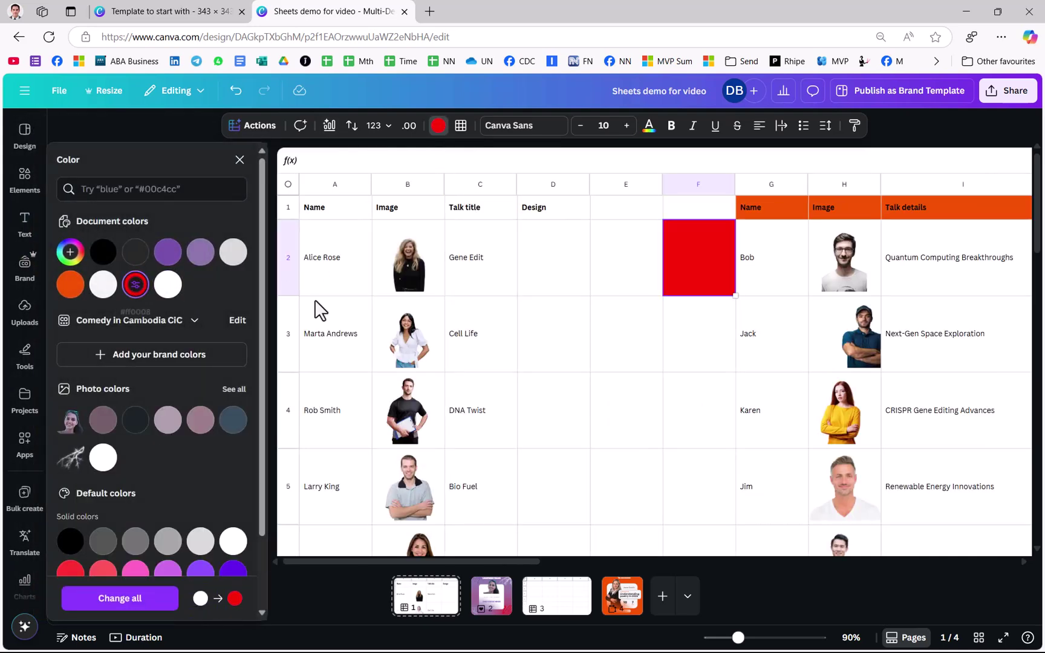
{"action": "left_click", "coordinate": [604, 339]}
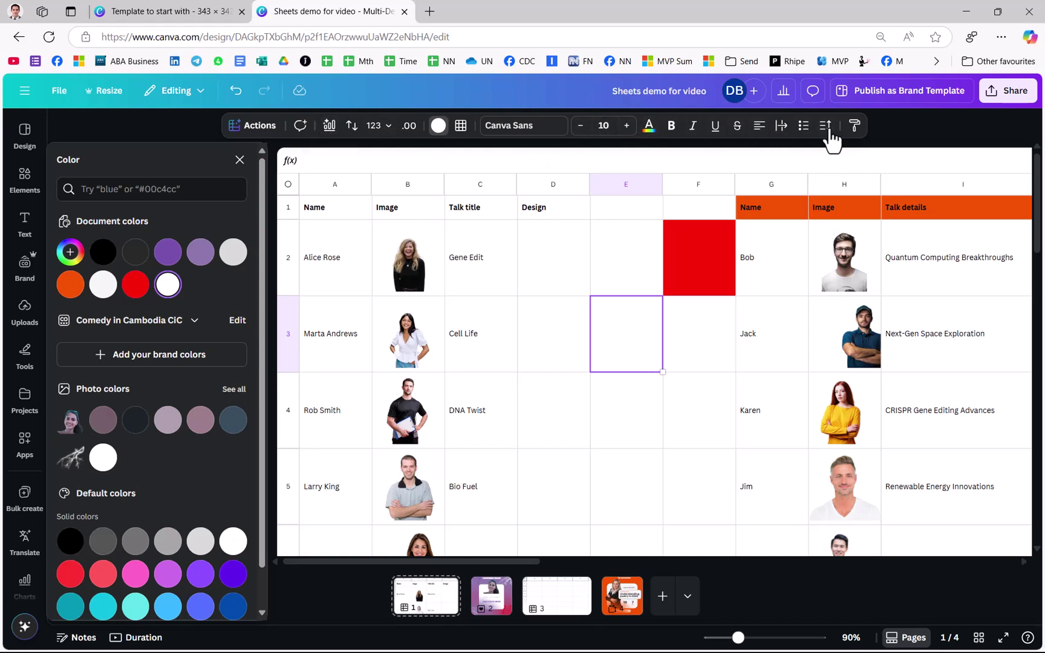
Copy F2's red fill onto cells E4:F5 with Copy style, then close the Color panel.
{"action": "left_click", "coordinate": [701, 251]}
{"action": "left_click", "coordinate": [855, 143]}
{"action": "left_click_drag", "start_coordinate": [653, 402], "coordinate": [692, 489]}
{"action": "left_click", "coordinate": [613, 346]}
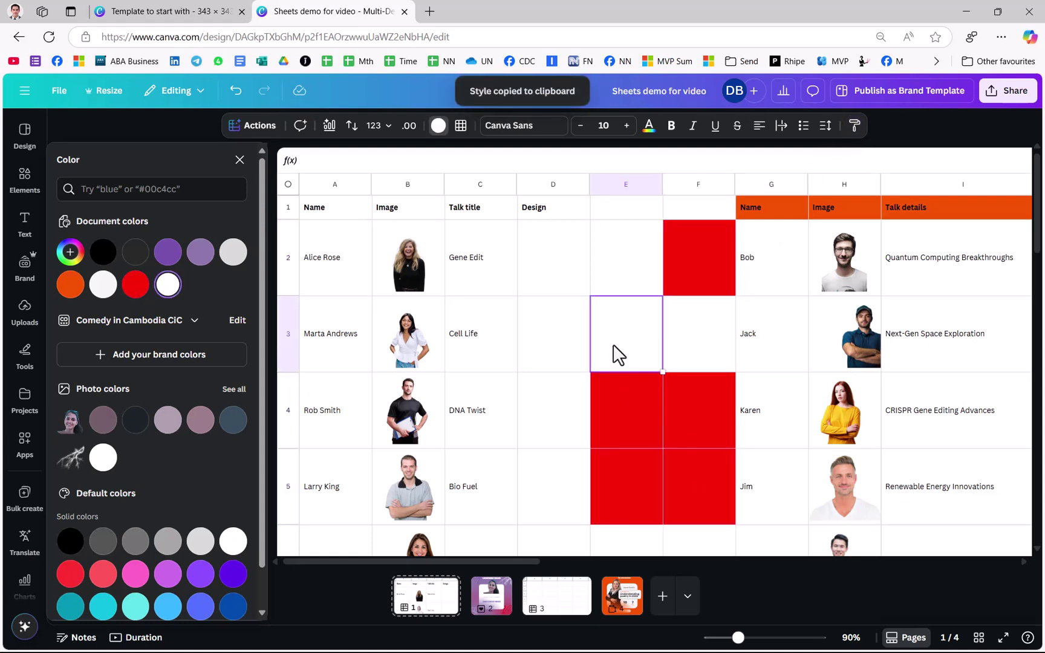
{"action": "left_click", "coordinate": [621, 289]}
{"action": "left_click", "coordinate": [240, 160]}
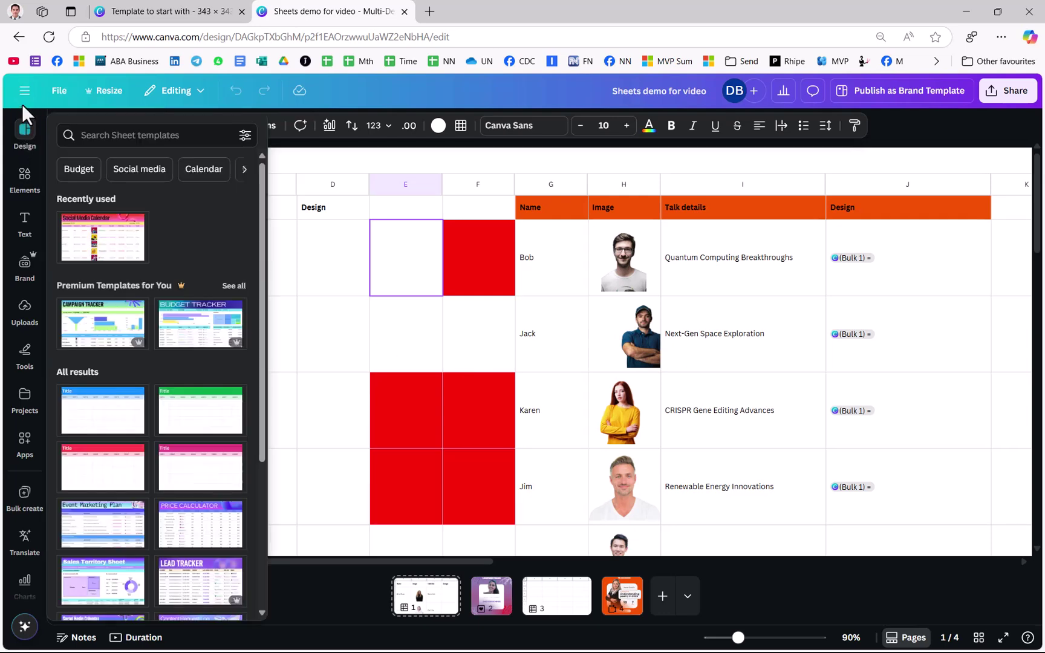
Go from the sheet to the Canva home page and open the Canva AI chat page.
{"action": "left_click", "coordinate": [24, 95]}
{"action": "left_click", "coordinate": [25, 175]}
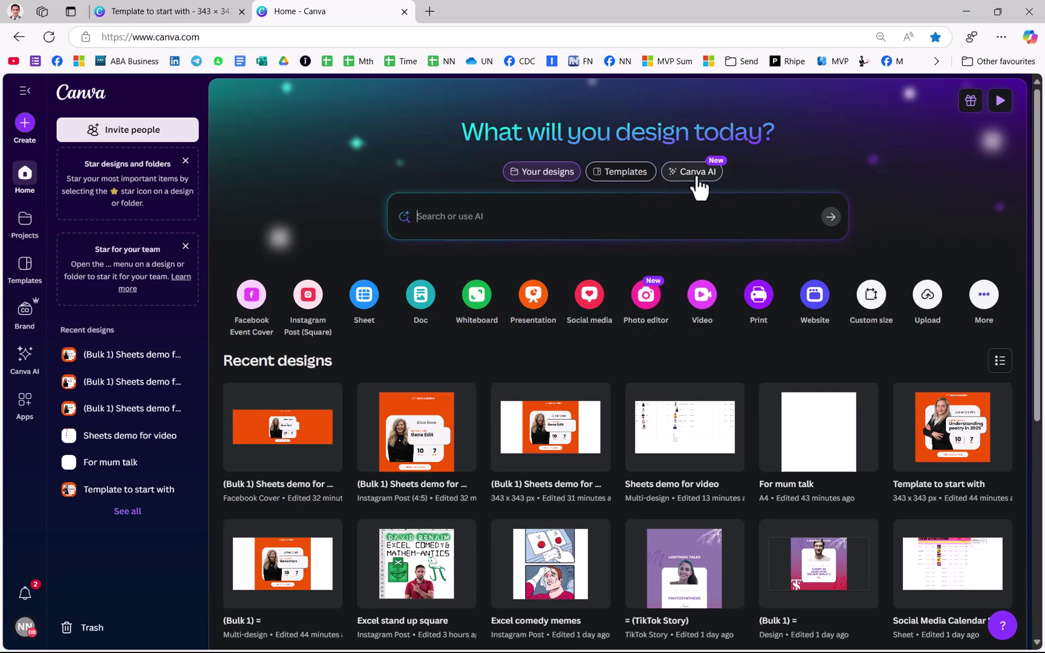
{"action": "left_click", "coordinate": [696, 173]}
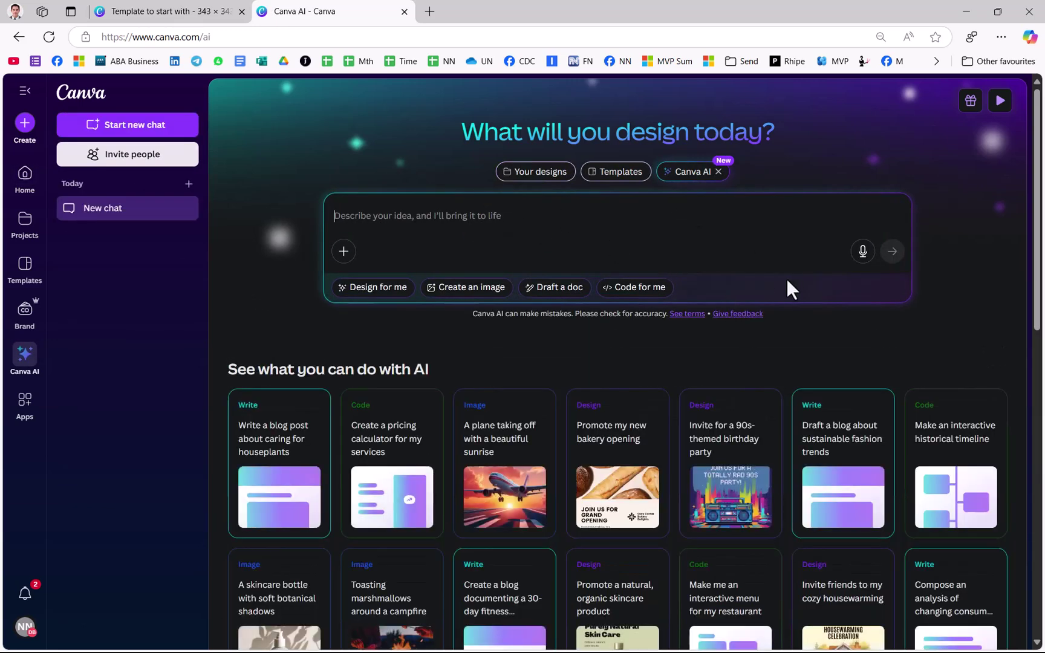